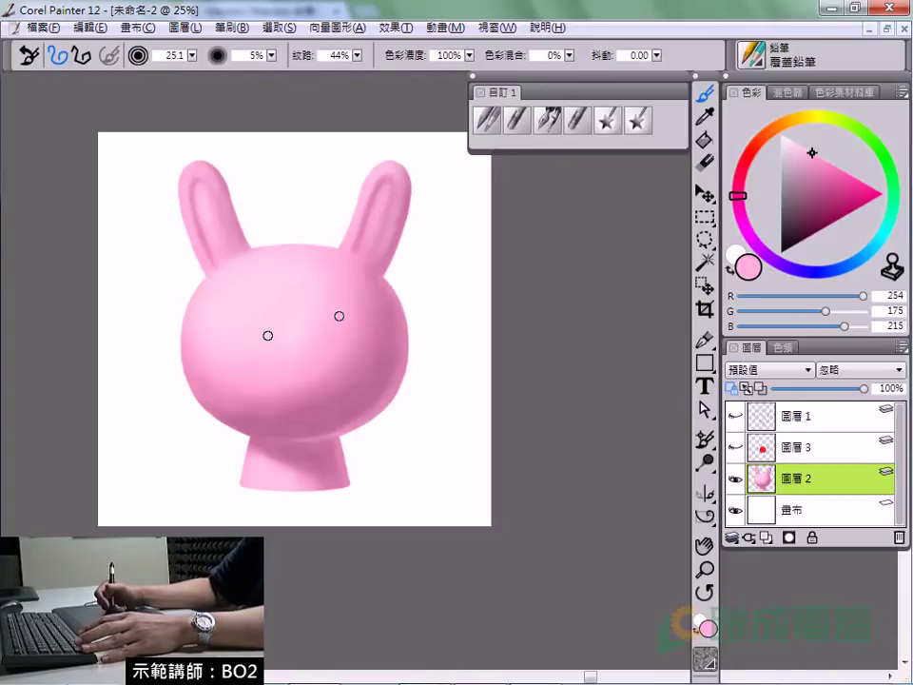
Select the fur brush (毛髮筆刷) and paint a pink test stroke beside the zoomed-in bunny.
key(e)
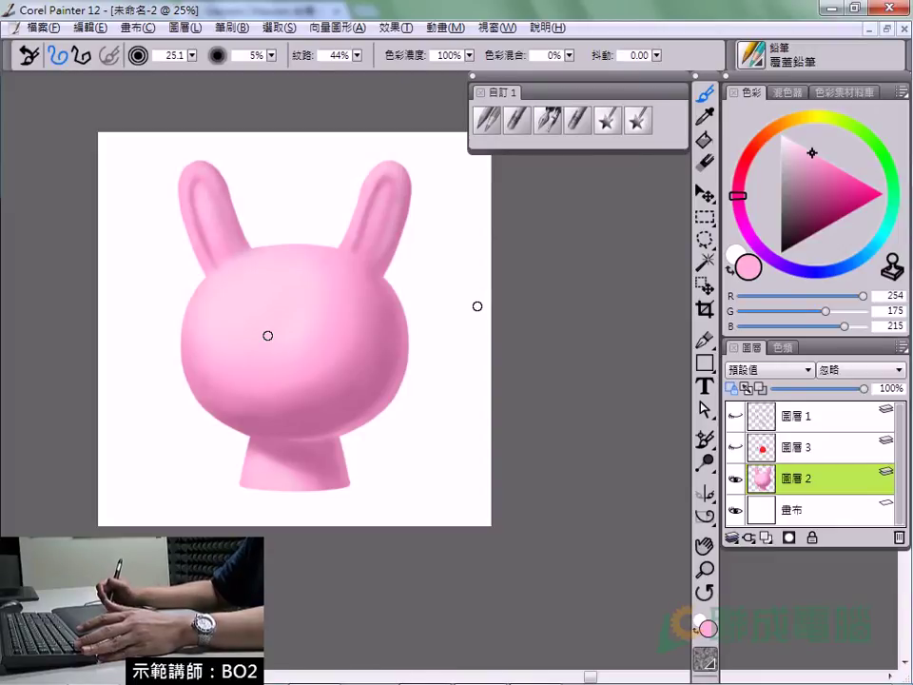
click(606, 120)
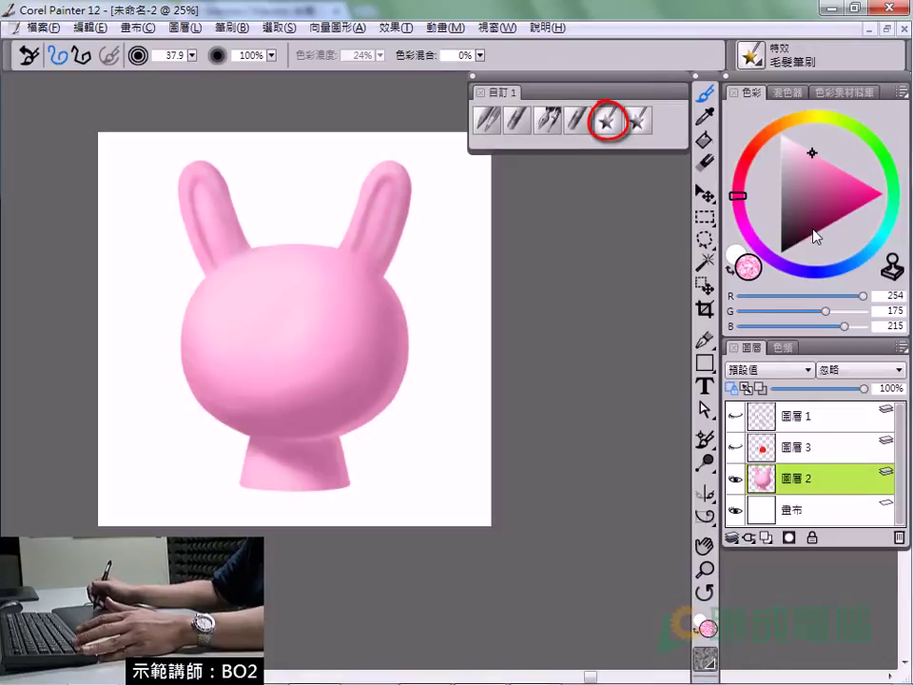
drag(230, 175, 605, 466)
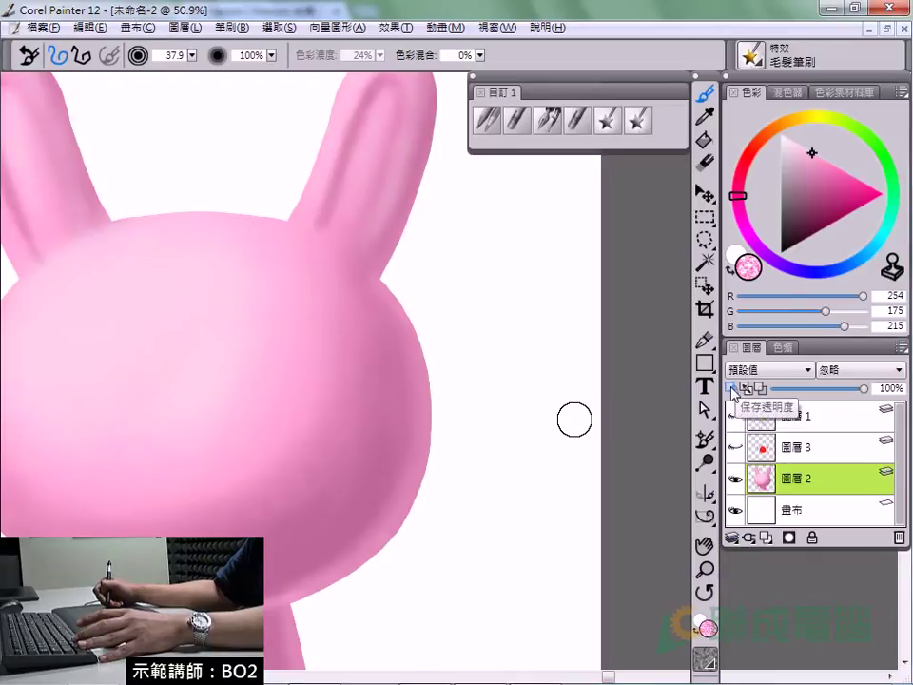
mouse_move(473, 166)
mouse_down()
mouse_move(526, 259)
mouse_move(555, 367)
mouse_move(515, 481)
mouse_up()
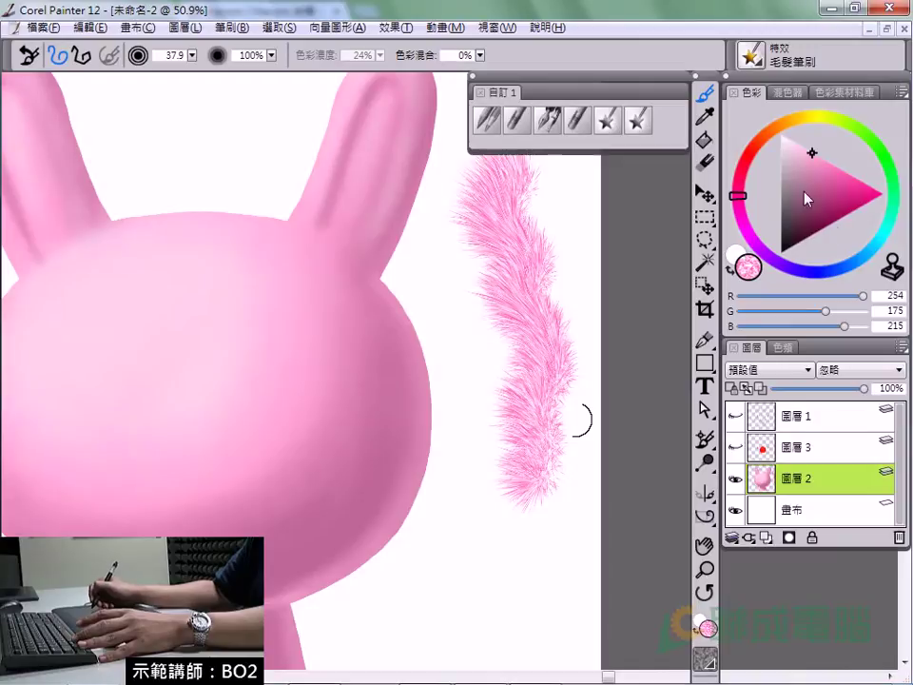
Set the colour to medium blue R106 G177 B255 and undo the test fur strokes.
click(854, 263)
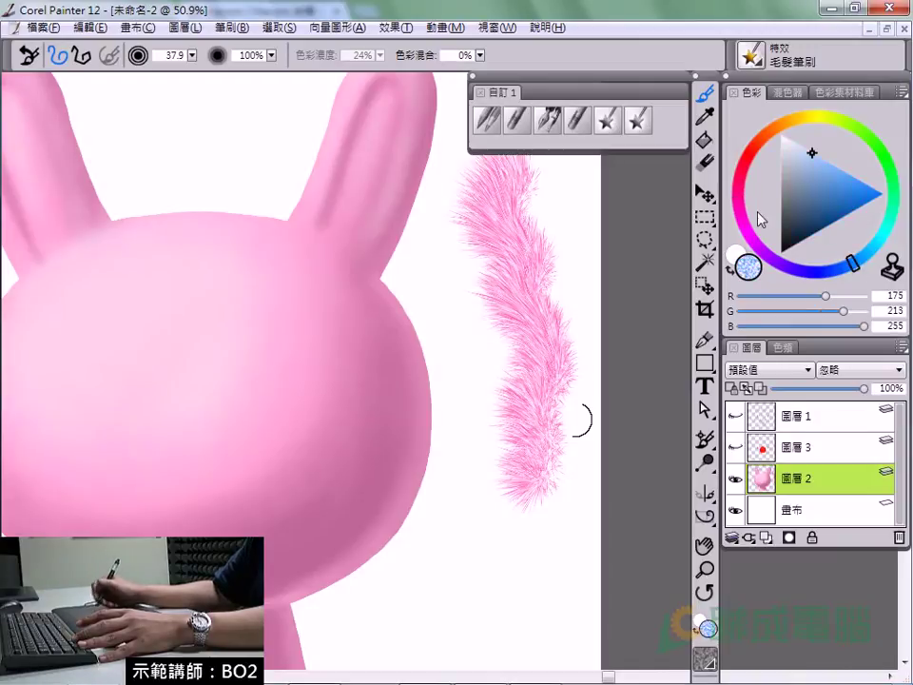
mouse_move(423, 204)
mouse_down()
mouse_move(499, 448)
mouse_move(526, 486)
mouse_up()
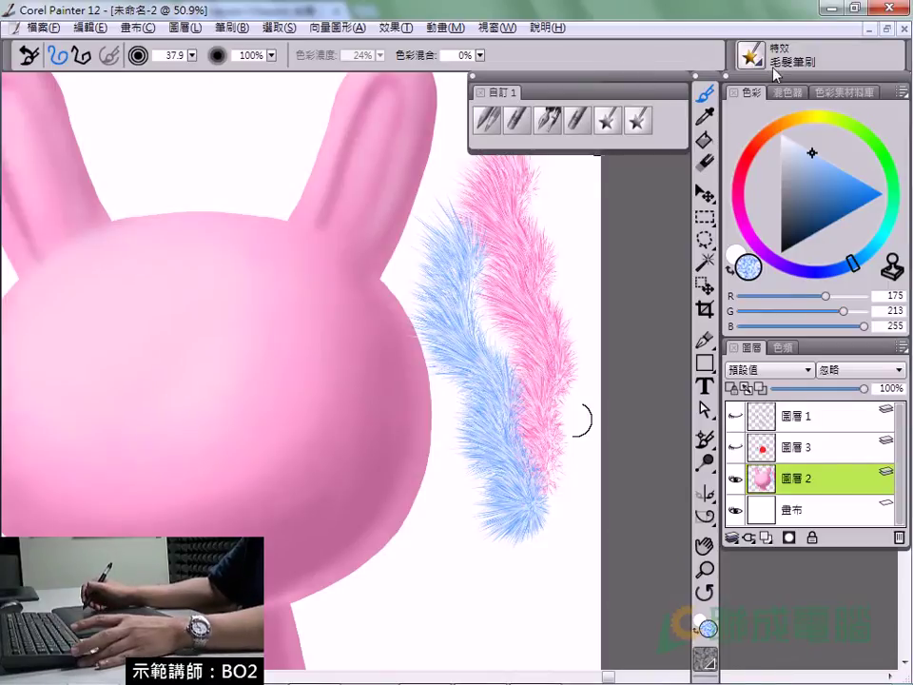
click(836, 194)
click(840, 168)
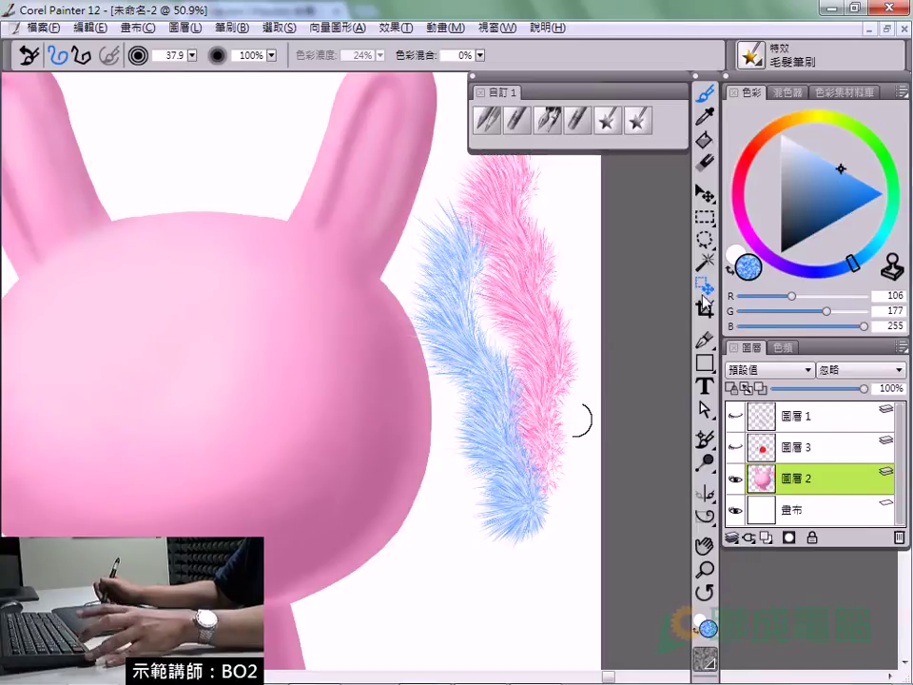
key(ctrl+z)
key(ctrl+z)
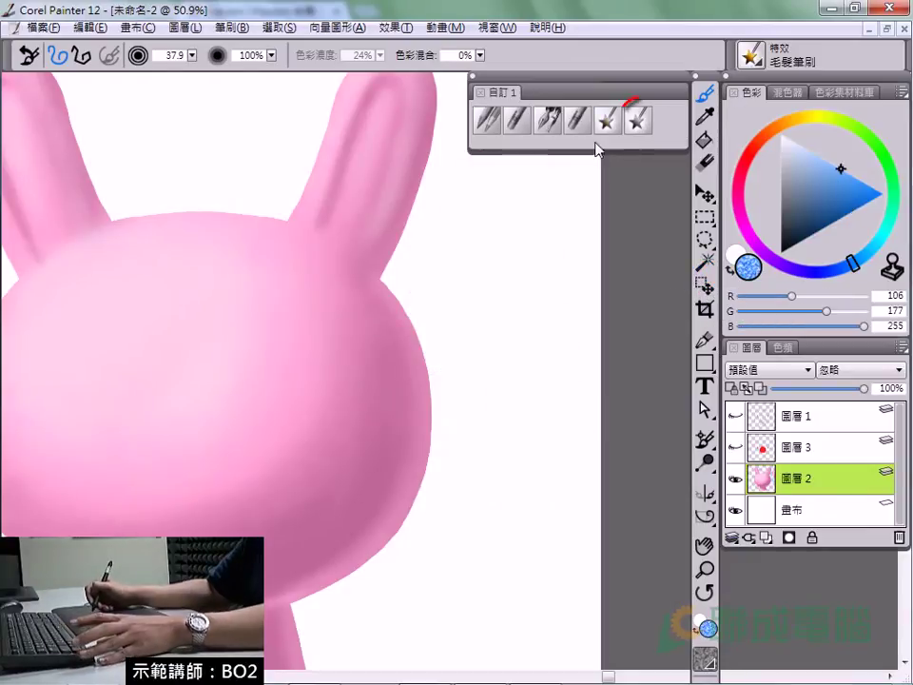
Test the 發絲噴濺 hair spray brush beside the bunny, undo it, and leave 發絲噴濺 active.
click(635, 120)
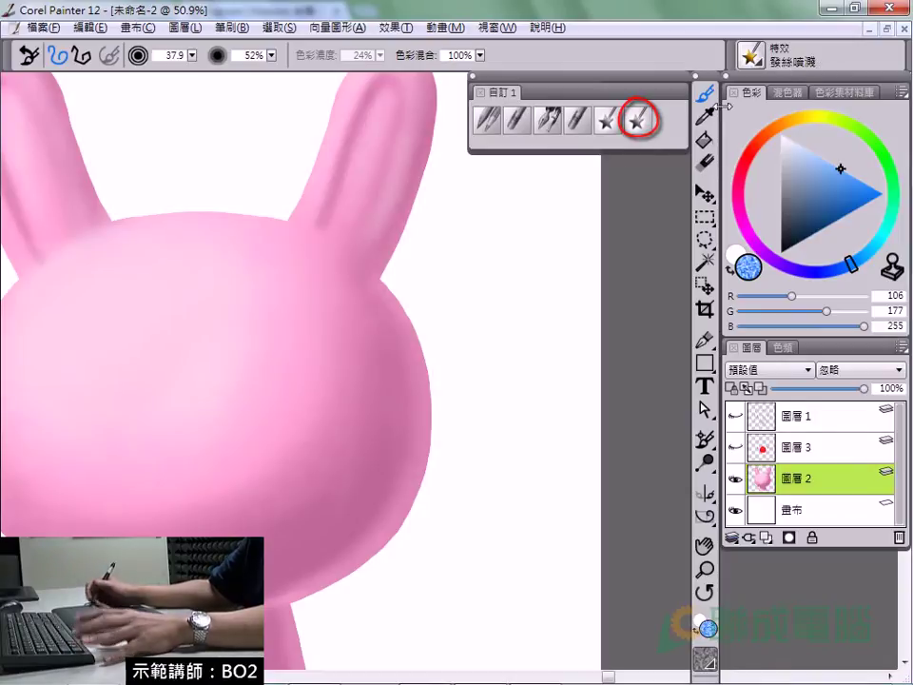
mouse_move(504, 176)
mouse_down()
mouse_move(522, 430)
mouse_move(571, 472)
mouse_move(526, 597)
mouse_move(564, 630)
mouse_move(584, 399)
mouse_move(560, 285)
mouse_move(508, 518)
mouse_move(546, 267)
mouse_move(574, 267)
mouse_move(576, 351)
mouse_move(576, 268)
mouse_move(483, 261)
mouse_move(550, 467)
mouse_move(443, 646)
mouse_move(471, 425)
mouse_up()
key(ctrl+minus)
key(ctrl+minus)
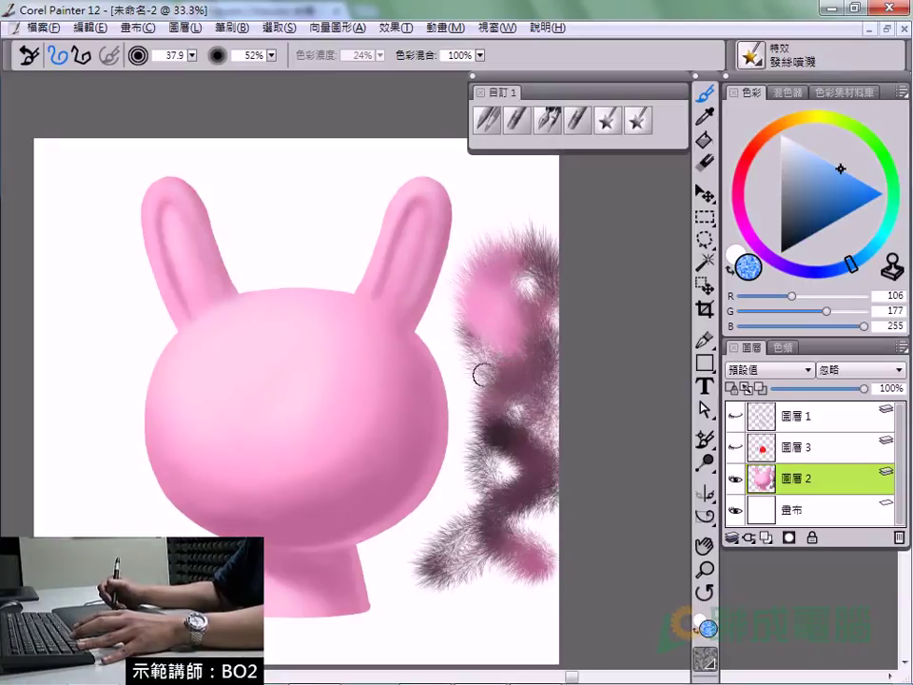
key(ctrl+z)
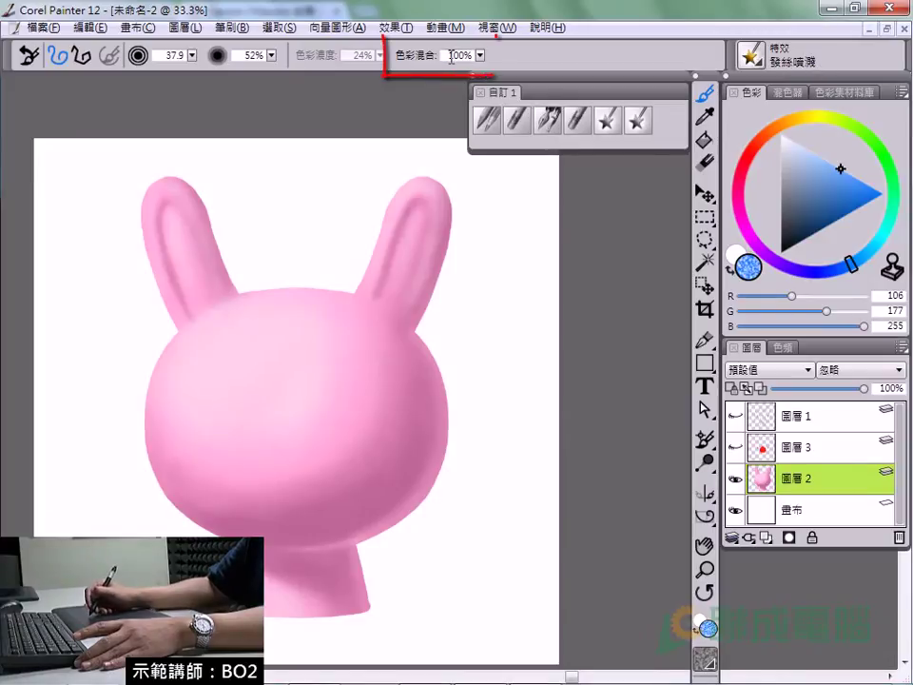
click(605, 122)
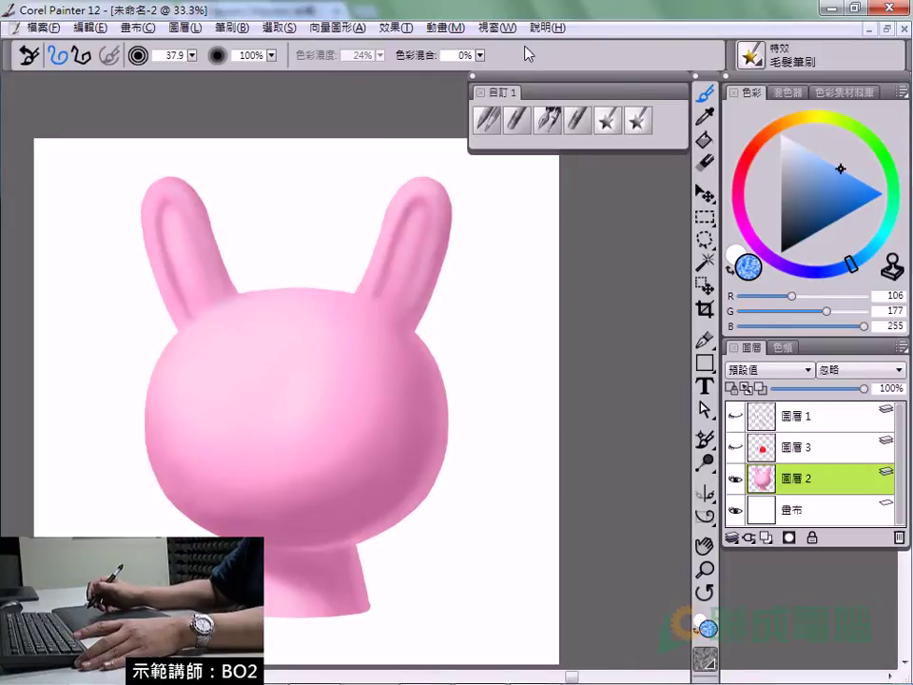
click(606, 119)
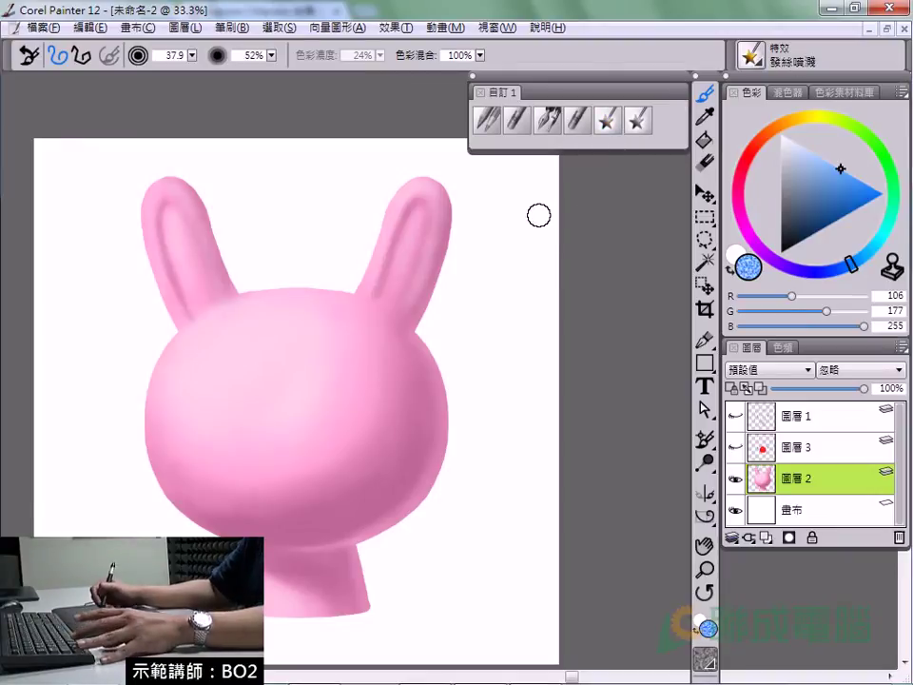
Try blue hair strokes at the canvas edge, shift the hue to green R1 G255 B24, then undo them.
mouse_move(38, 518)
mouse_down()
mouse_move(58, 475)
mouse_move(128, 526)
mouse_up()
click(823, 189)
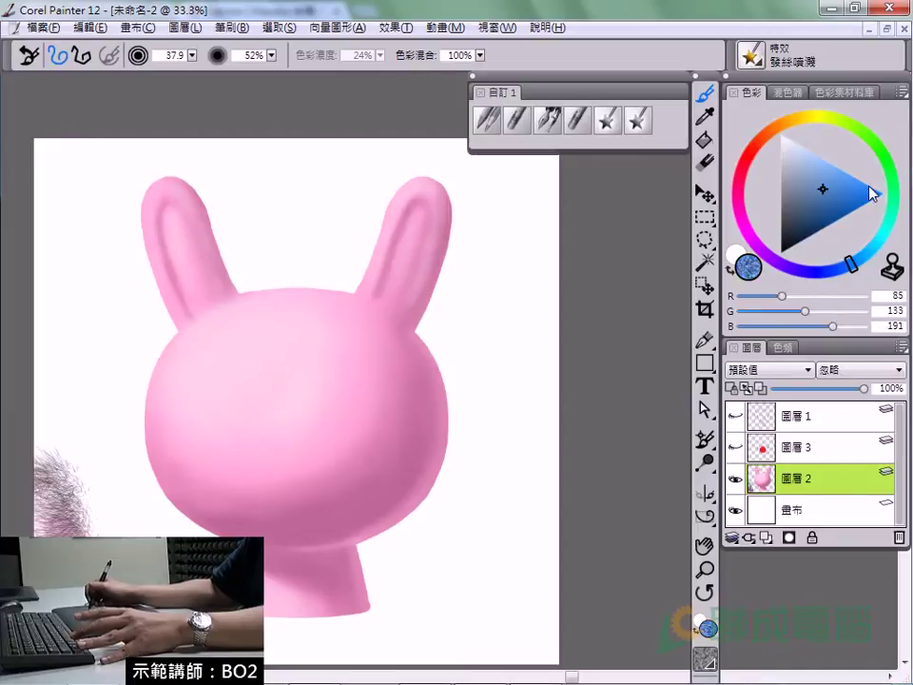
click(882, 194)
drag(95, 466, 47, 380)
drag(47, 495, 57, 286)
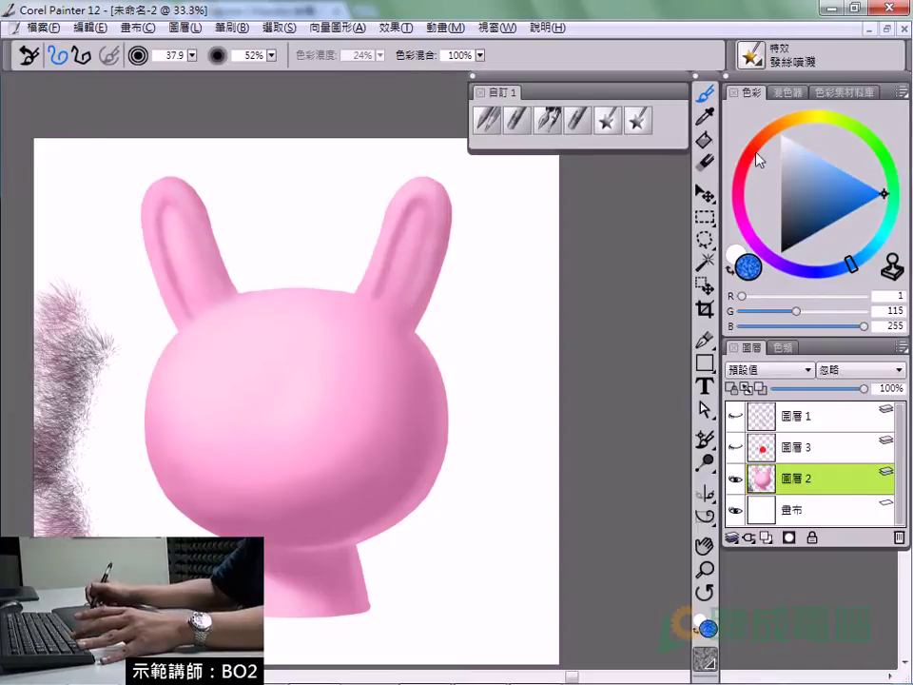
drag(874, 252, 888, 164)
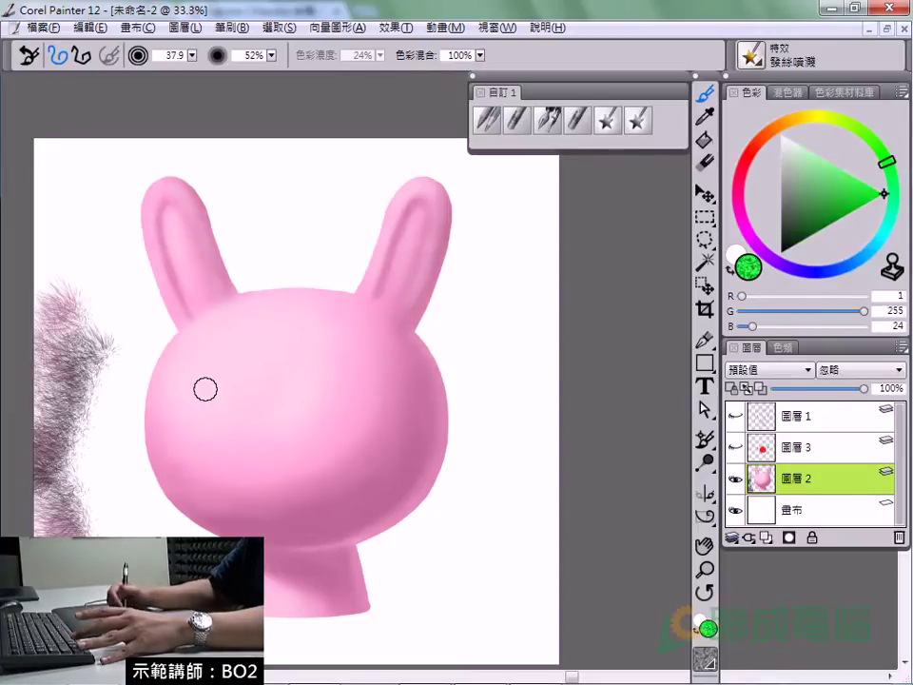
drag(114, 294, 48, 381)
drag(66, 314, 43, 480)
drag(38, 266, 95, 314)
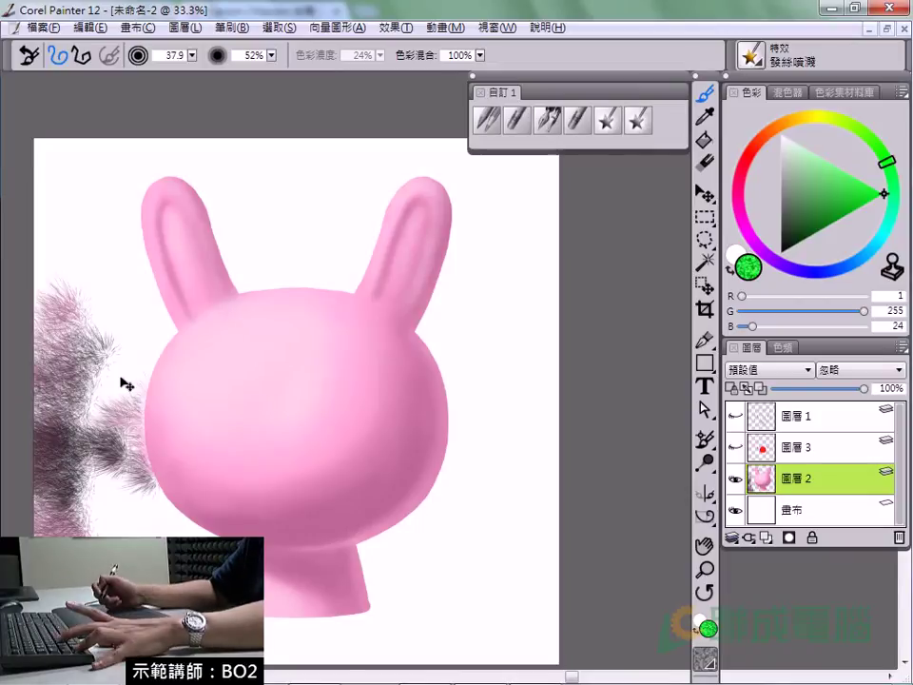
key(ctrl+z)
key(ctrl+z)
key(ctrl+z)
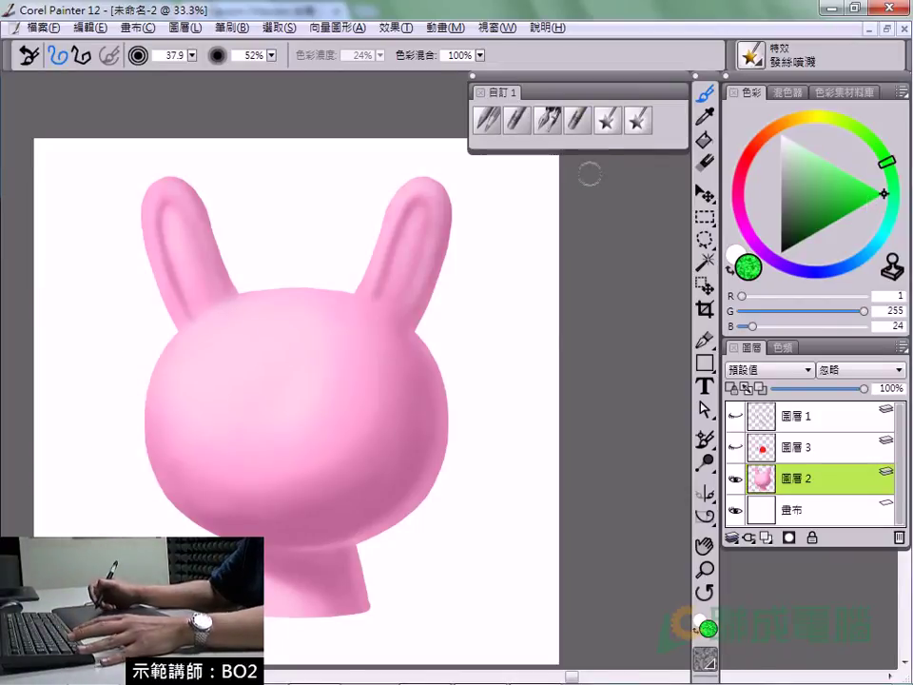
Zoom in on the head and test size-46.1 hair strokes along its upper-left edge, then undo them.
drag(135, 260, 295, 360)
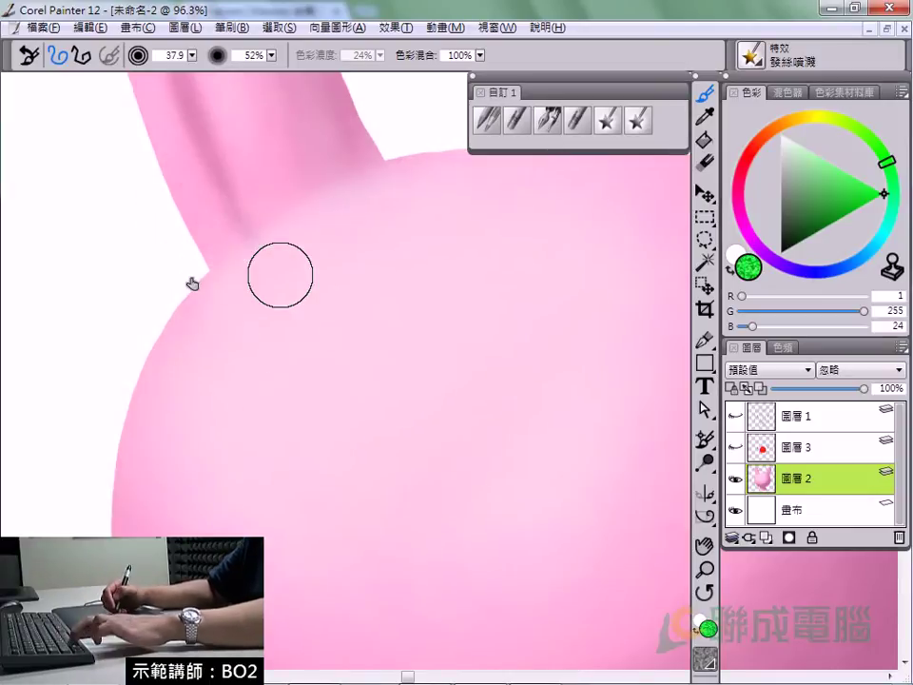
drag(194, 280, 330, 183)
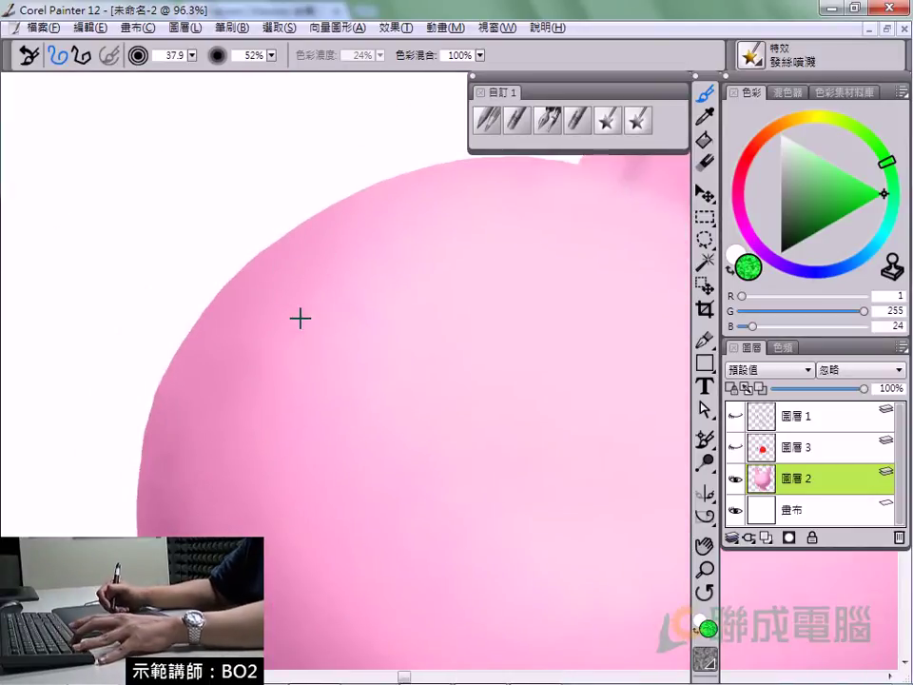
drag(297, 330, 306, 338)
mouse_move(266, 383)
mouse_down()
mouse_move(341, 302)
mouse_move(445, 255)
mouse_move(515, 247)
mouse_up()
mouse_move(181, 170)
mouse_down()
mouse_move(104, 286)
mouse_move(57, 394)
mouse_up()
drag(113, 233, 237, 124)
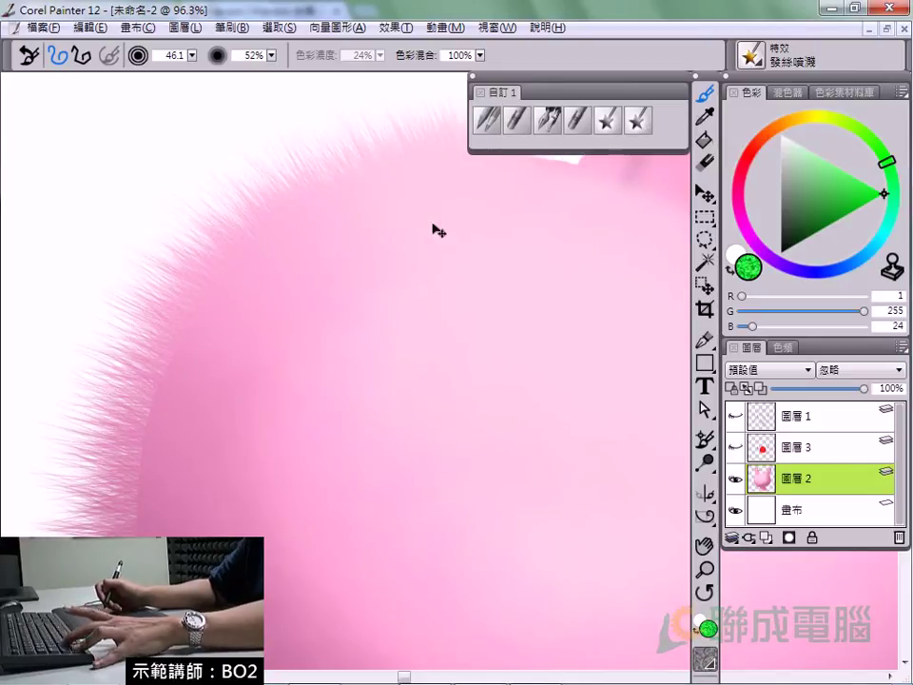
key(ctrl+z)
Zoom out to 50% and recentre the view on the bunny.
ctrl+alt+click(378, 333)
ctrl+alt+click(395, 342)
ctrl+alt+click(405, 346)
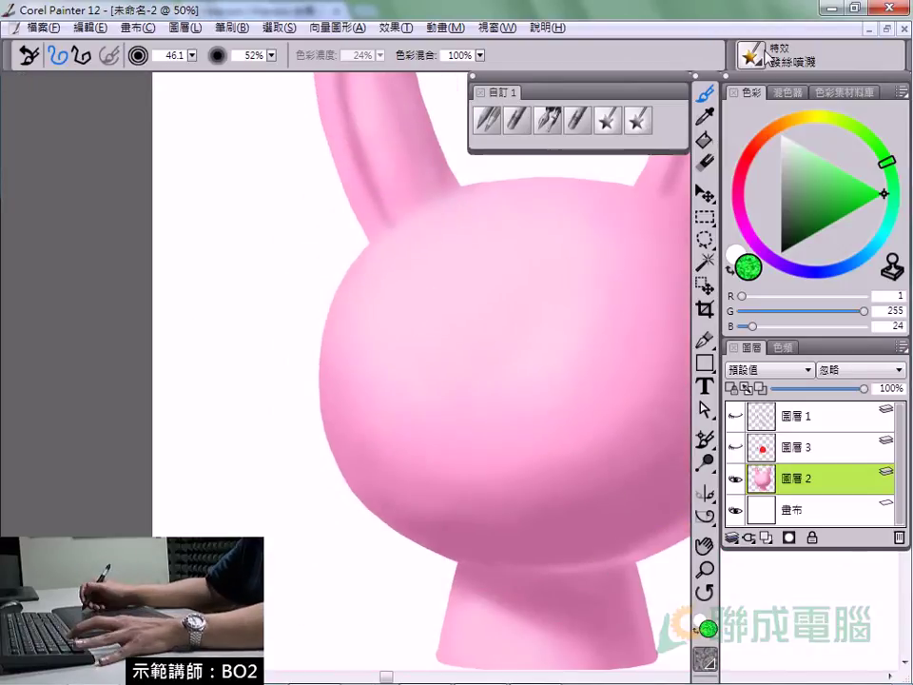
drag(406, 338, 315, 395)
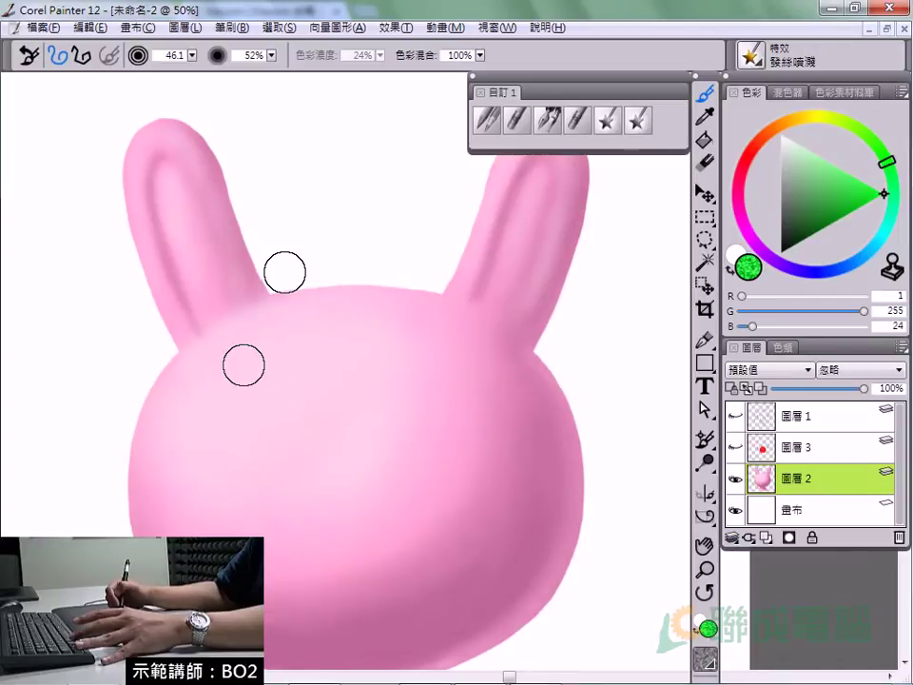
Set the hair brush opacity to 26% and paint wispy pink fur along the head's top and left edges.
drag(271, 55, 286, 66)
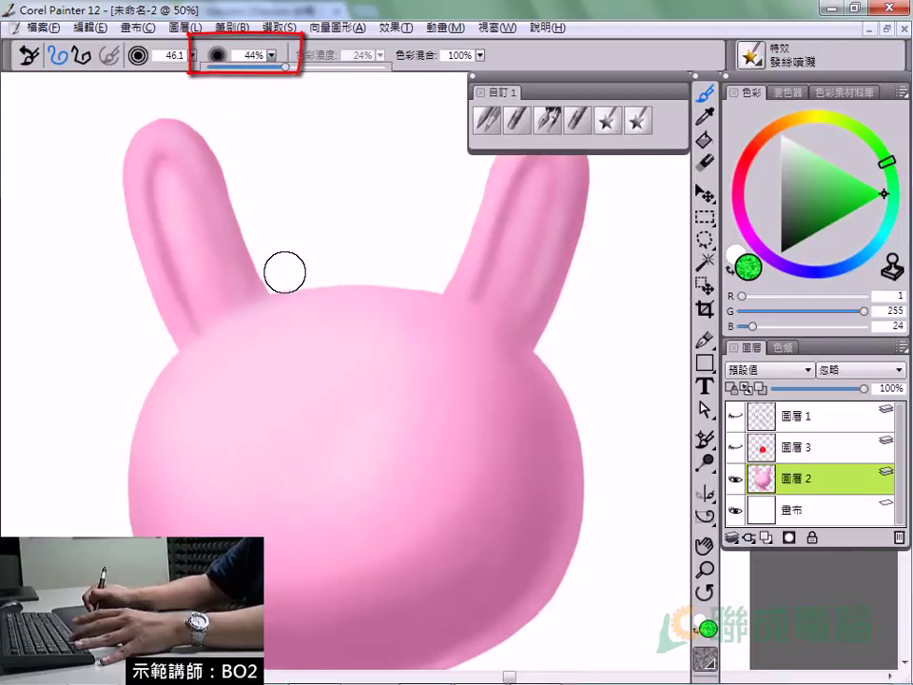
mouse_move(286, 269)
mouse_down()
mouse_move(273, 361)
mouse_move(401, 271)
mouse_up()
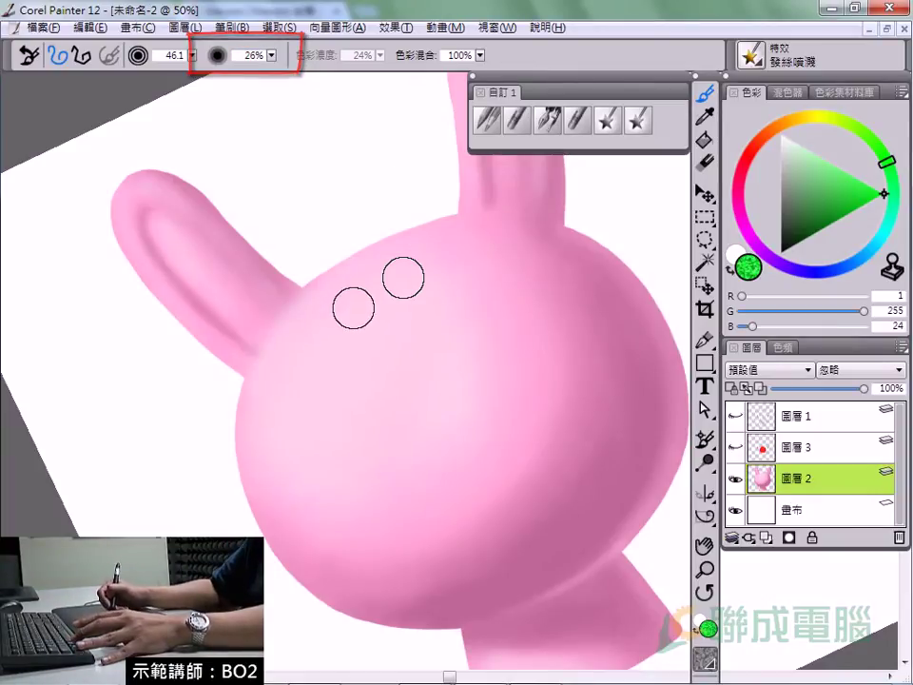
mouse_move(359, 302)
mouse_down()
mouse_move(328, 281)
mouse_move(383, 259)
mouse_move(483, 248)
mouse_up()
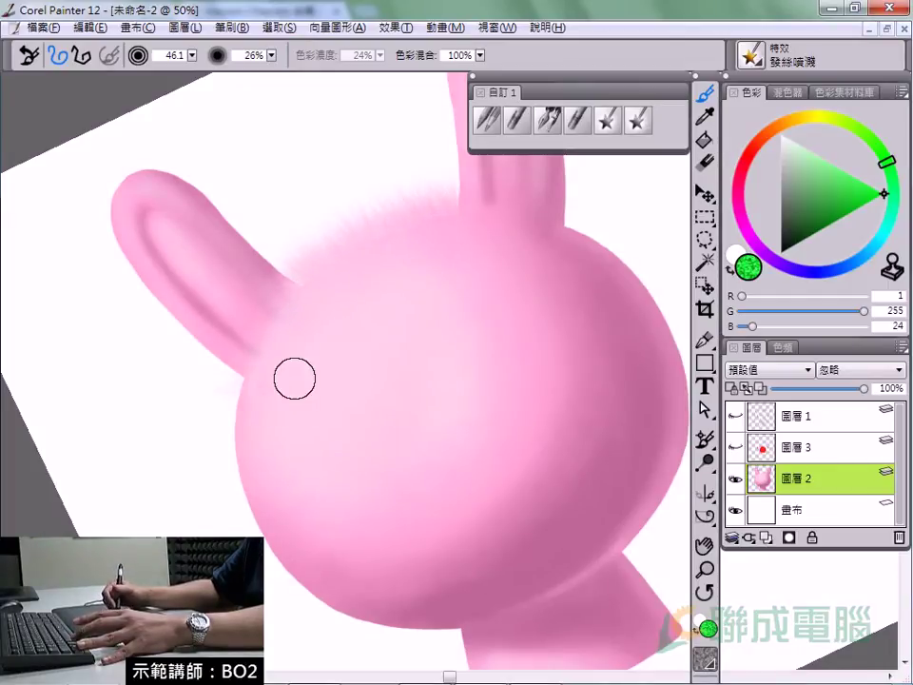
drag(299, 360, 274, 465)
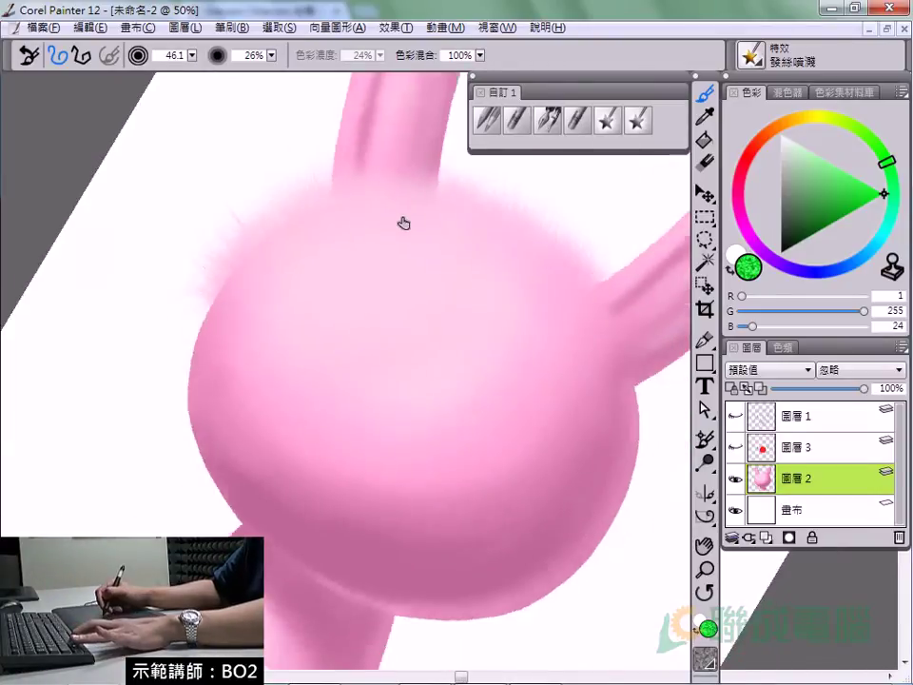
mouse_move(269, 400)
mouse_down()
mouse_move(403, 220)
mouse_move(342, 312)
mouse_up()
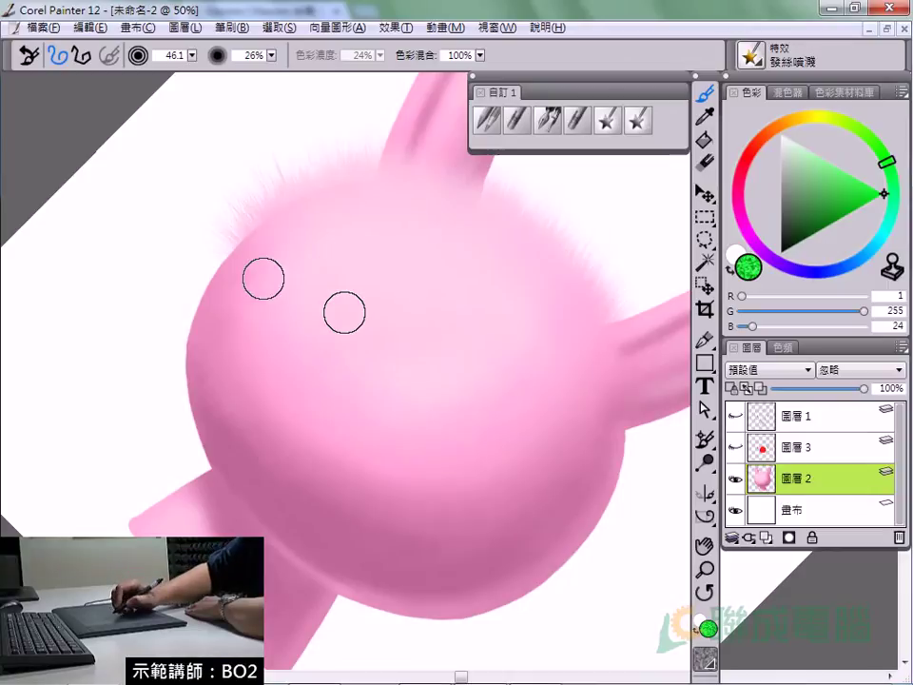
Undo the long fur strands and paint short, fine fur strands down the head's left edge.
mouse_move(228, 218)
mouse_down()
mouse_move(200, 76)
mouse_move(185, 91)
mouse_up()
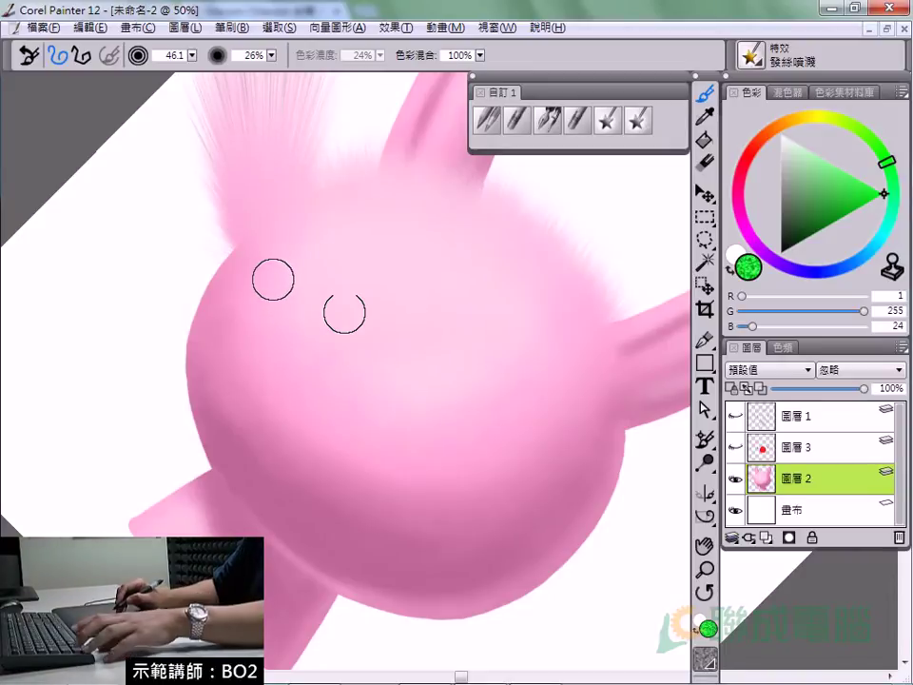
key(ctrl+z)
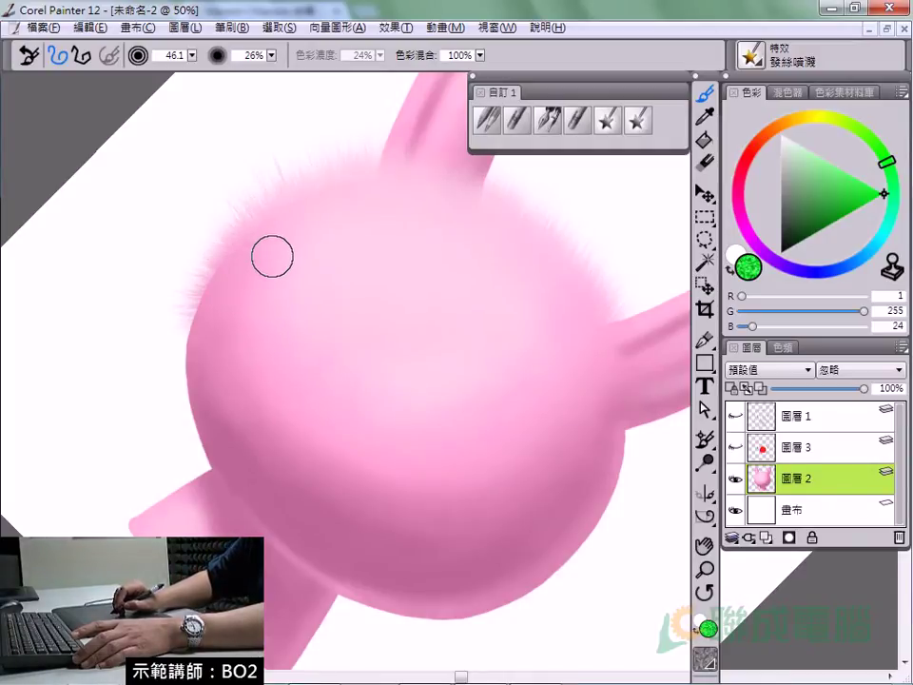
mouse_move(277, 249)
mouse_down()
mouse_move(238, 288)
mouse_move(230, 271)
mouse_up()
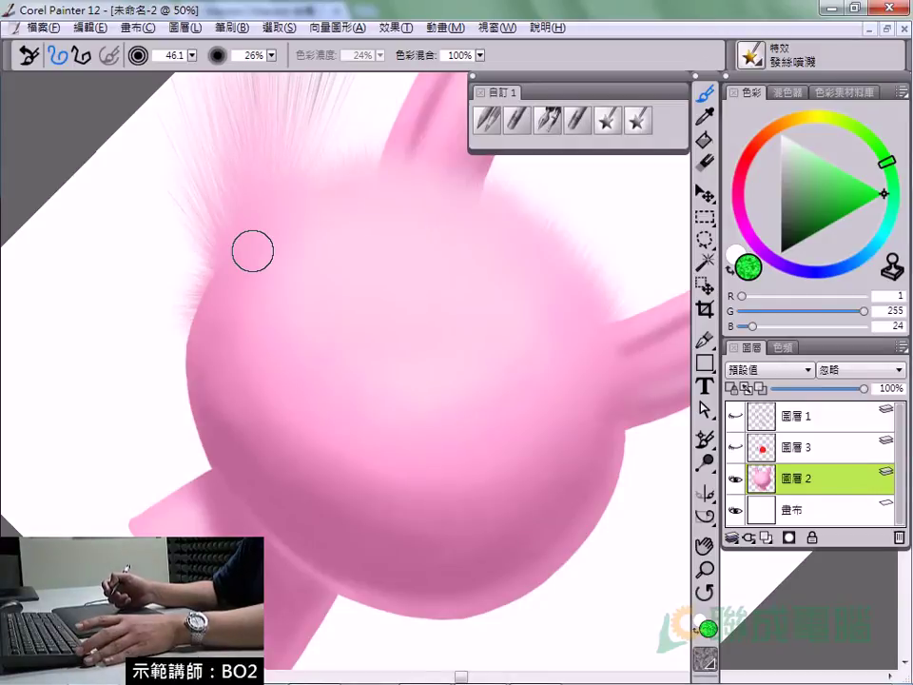
drag(230, 266, 254, 241)
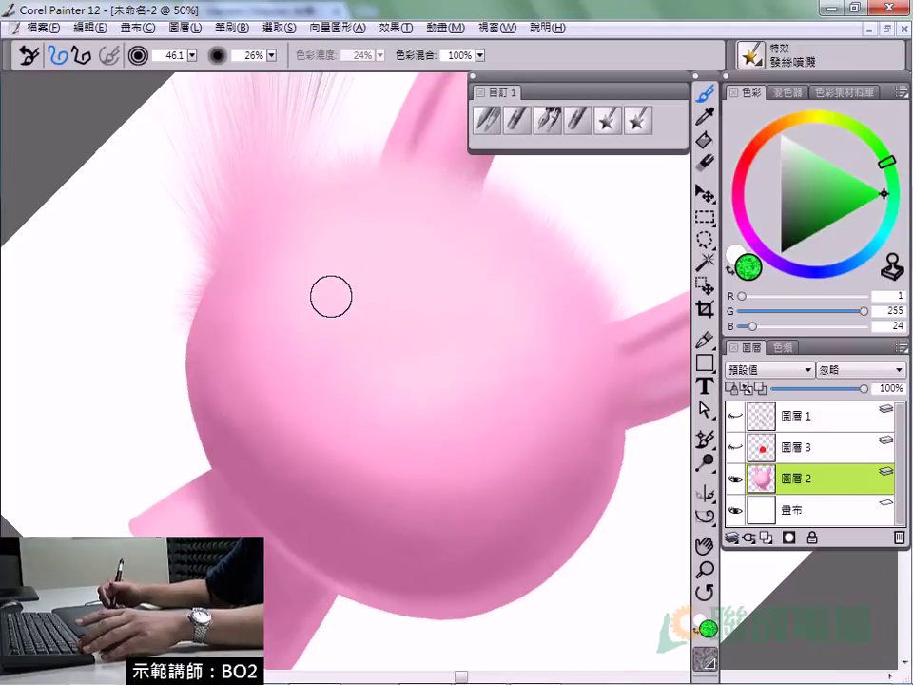
key(ctrl+z)
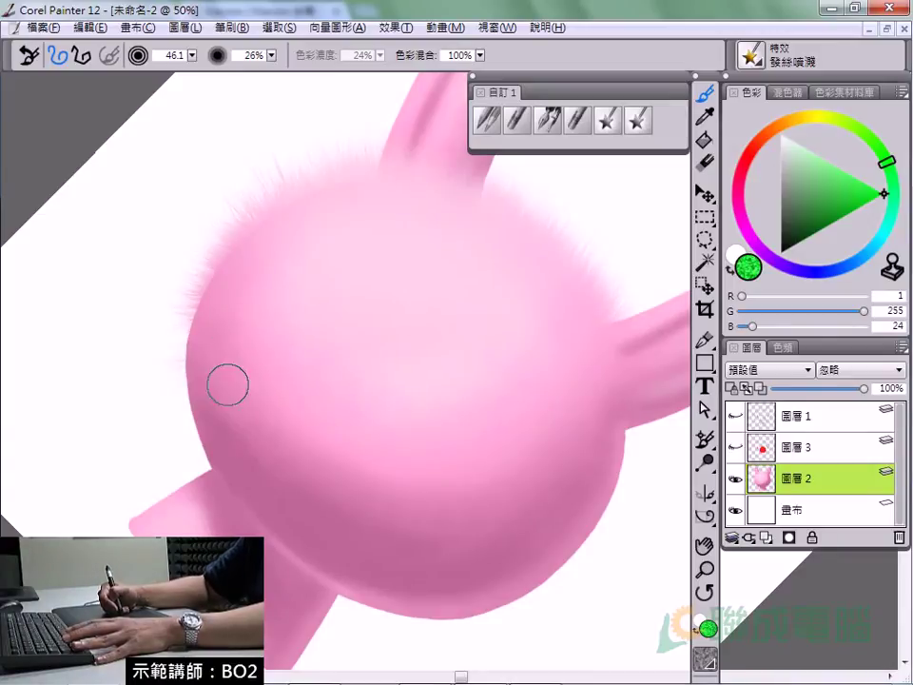
drag(228, 385, 235, 322)
drag(228, 362, 236, 345)
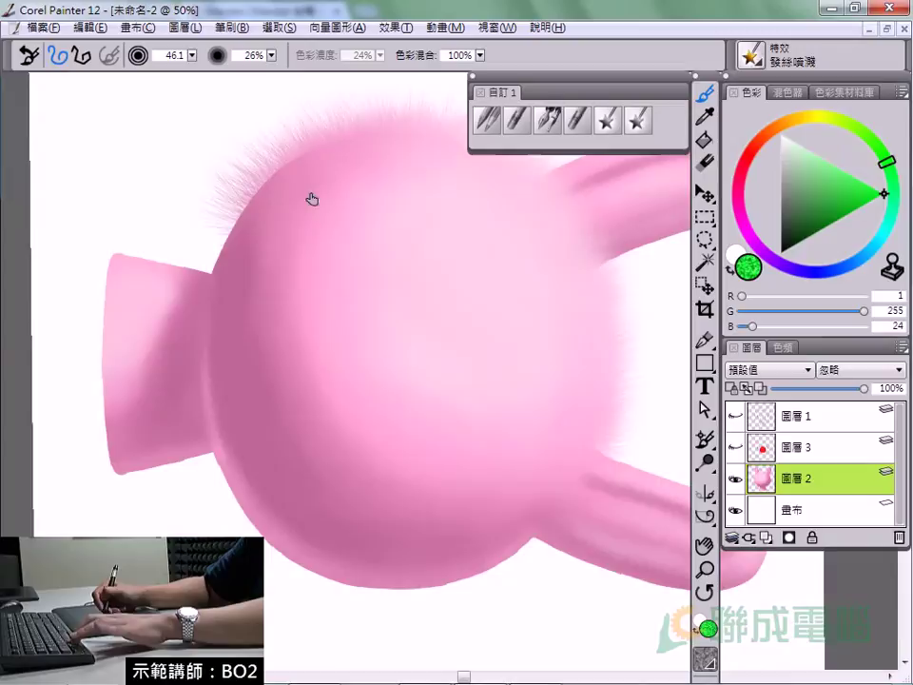
click(204, 403)
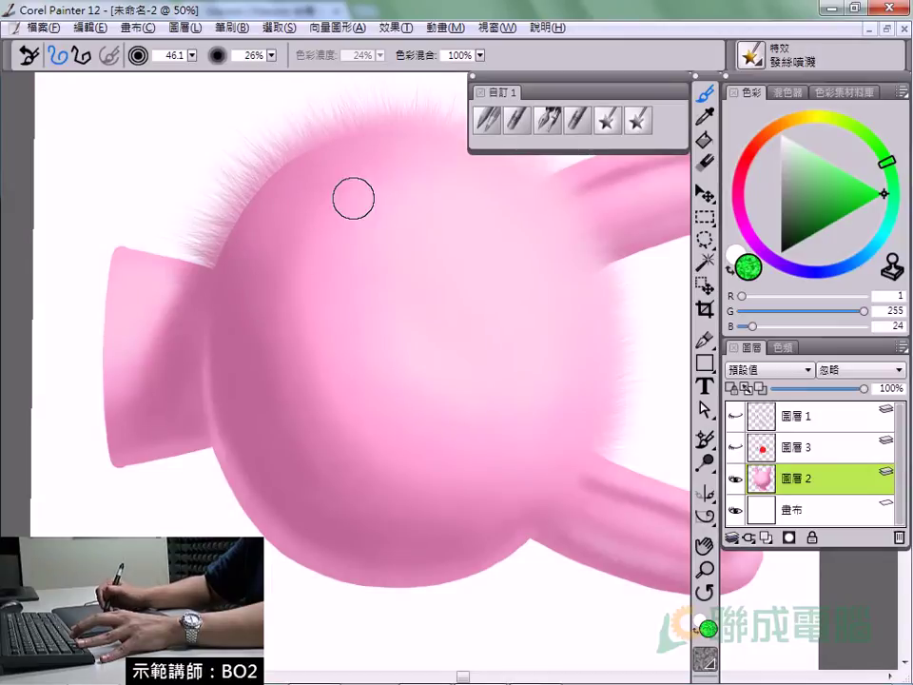
Rotate the canvas and paint fine fur strands along the head's upper-left edge.
mouse_move(285, 244)
mouse_down()
mouse_move(363, 171)
mouse_move(307, 240)
mouse_up()
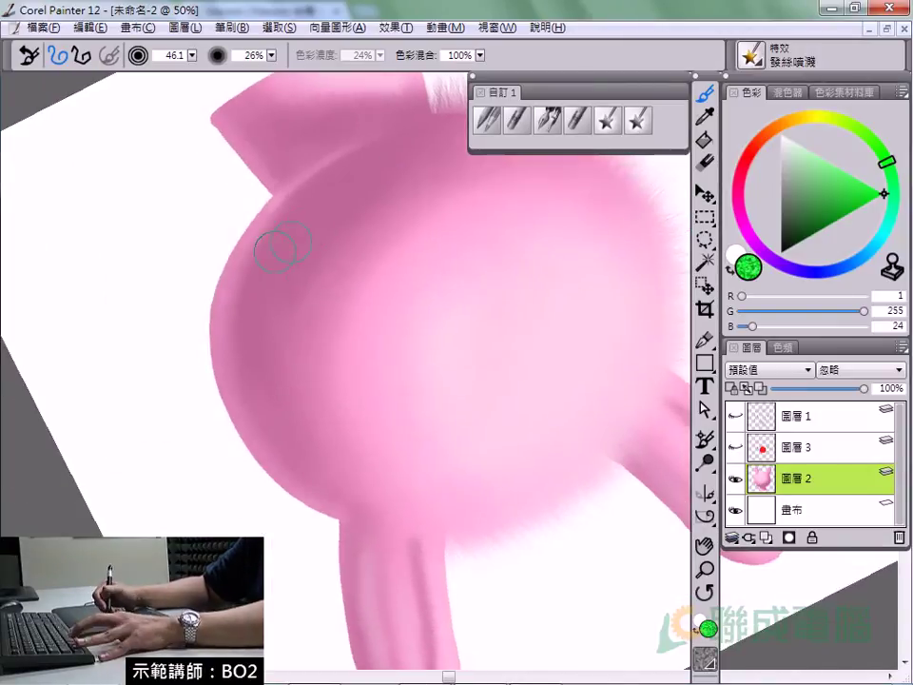
drag(252, 180, 195, 281)
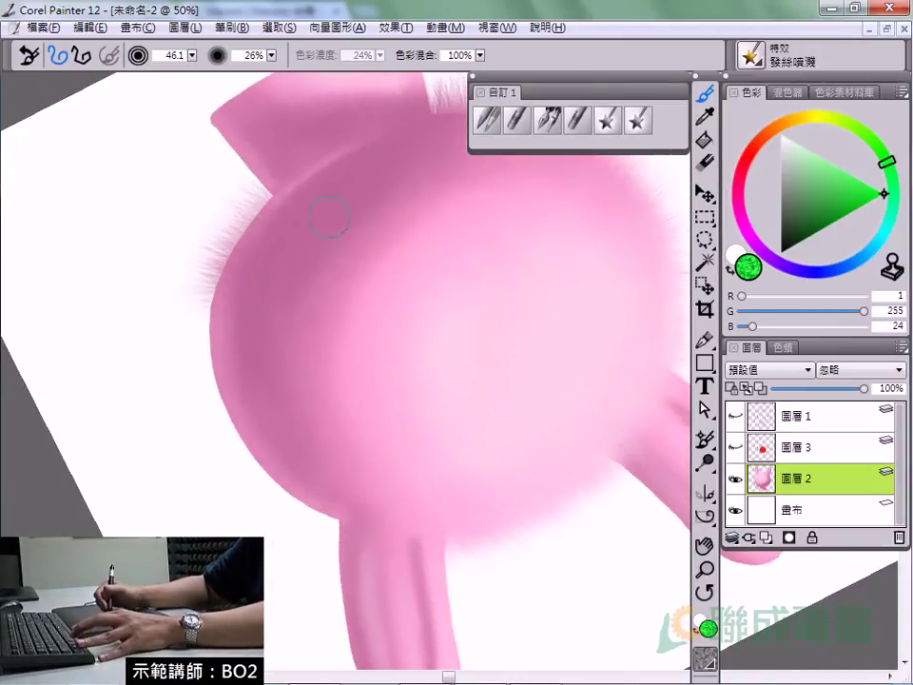
mouse_move(273, 310)
mouse_down()
mouse_move(337, 185)
mouse_move(228, 239)
mouse_up()
drag(181, 185, 142, 252)
drag(204, 157, 152, 205)
drag(247, 138, 162, 198)
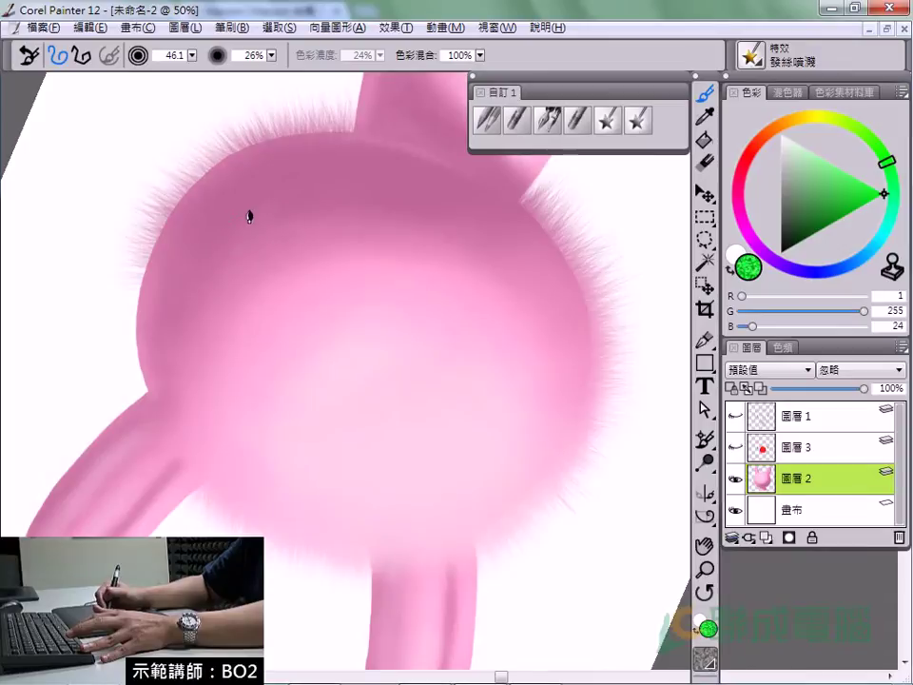
mouse_move(212, 312)
mouse_down()
mouse_move(305, 184)
mouse_move(271, 305)
mouse_move(205, 214)
mouse_up()
mouse_move(299, 281)
mouse_down()
mouse_move(253, 199)
mouse_move(309, 191)
mouse_move(290, 190)
mouse_up()
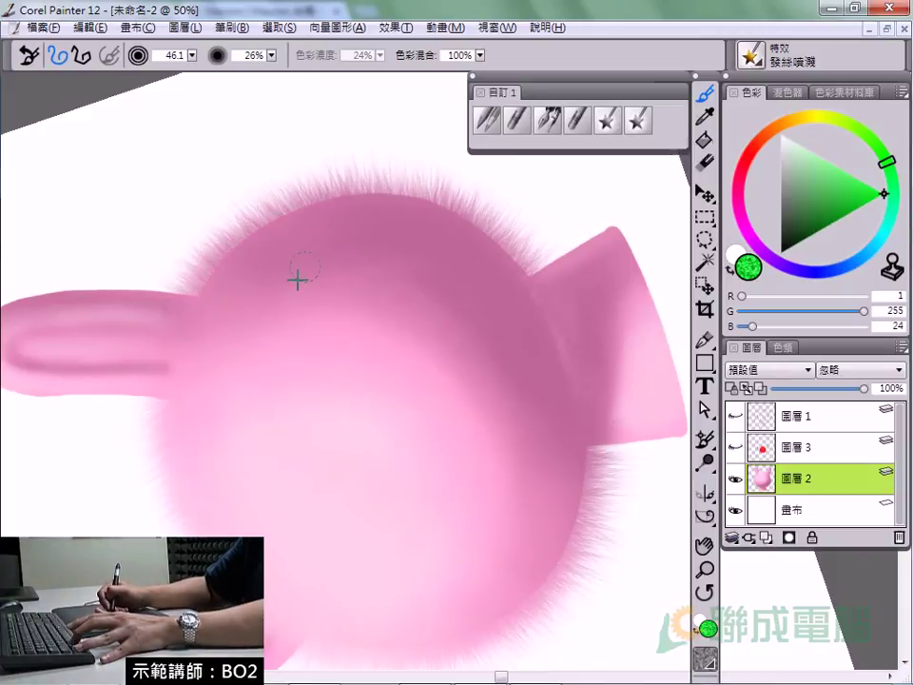
Shrink the hair brush to 35.8 and turn the canvas view back upright.
key(bracketleft)
key(bracketleft)
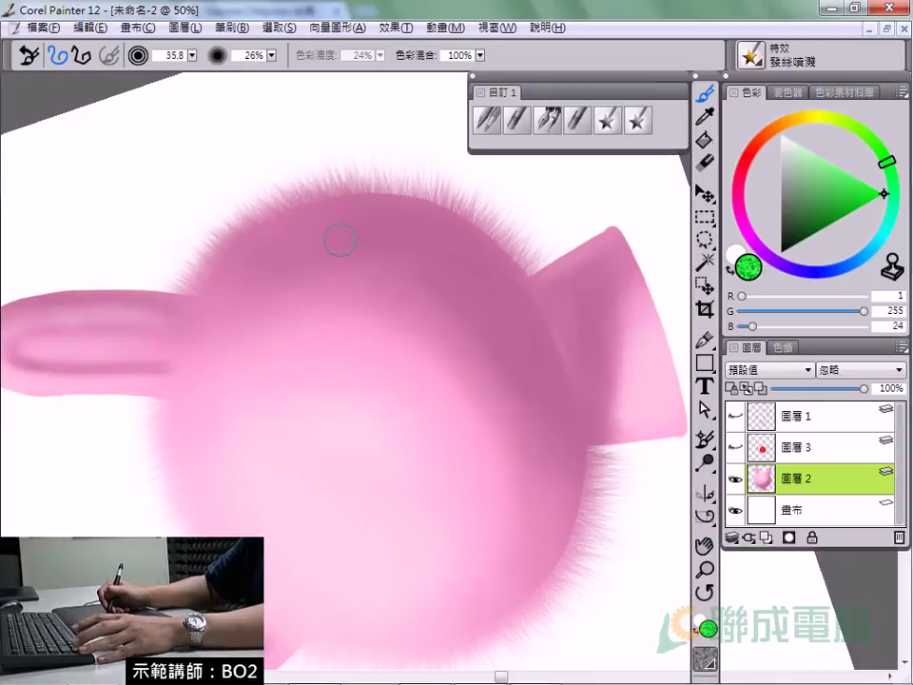
mouse_move(260, 287)
mouse_down()
mouse_move(448, 225)
mouse_move(330, 305)
mouse_move(298, 280)
mouse_move(167, 296)
mouse_move(397, 226)
mouse_move(248, 379)
mouse_move(316, 244)
mouse_move(283, 273)
mouse_up()
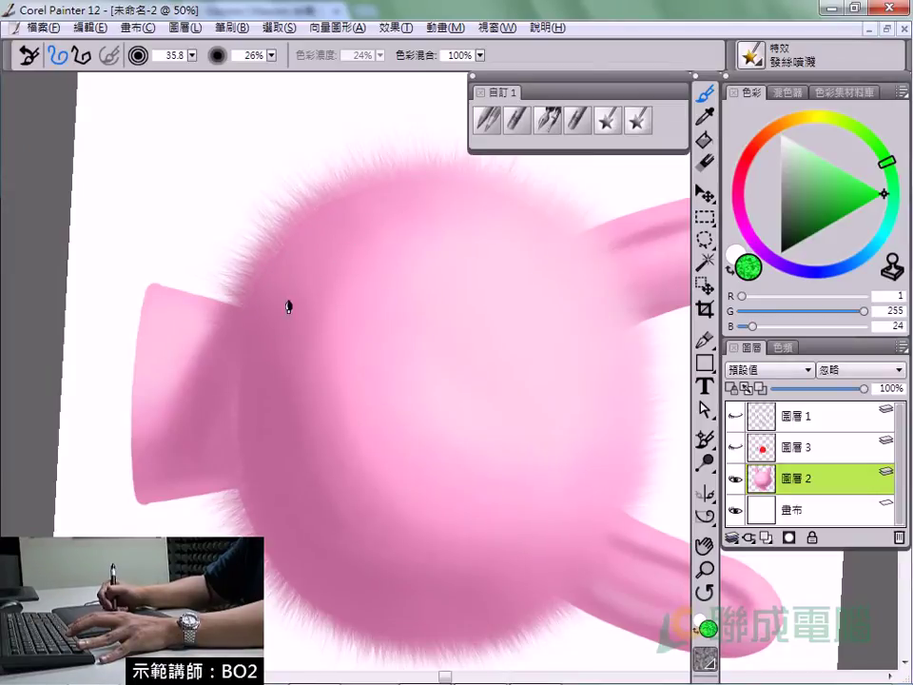
drag(298, 225, 285, 330)
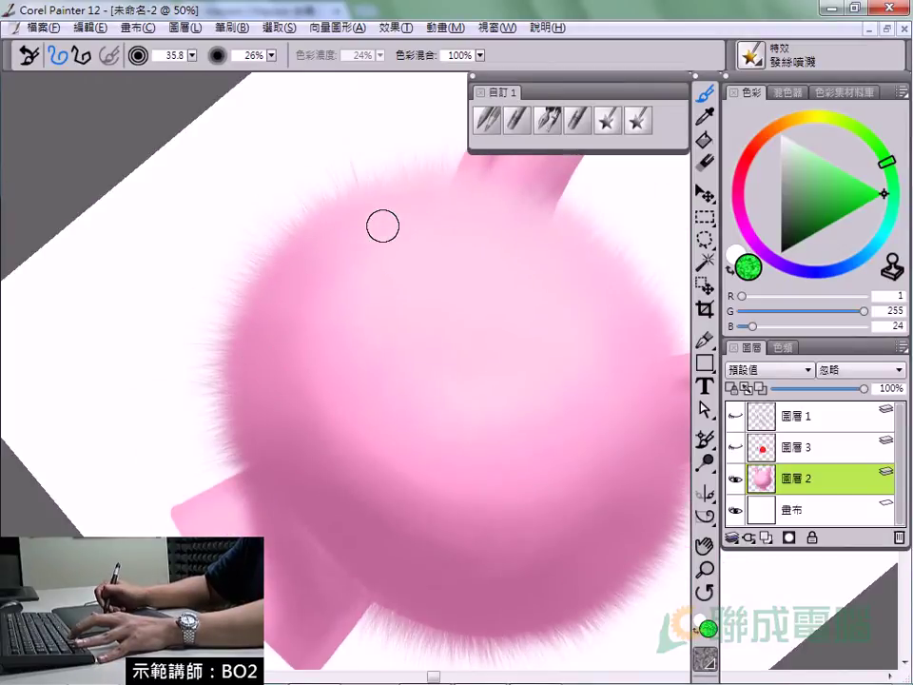
alt+click(371, 257)
Zoom in on the head and set the hair brush to 19% opacity with a larger size.
ctrl+alt+click(384, 281)
ctrl+alt+click(396, 285)
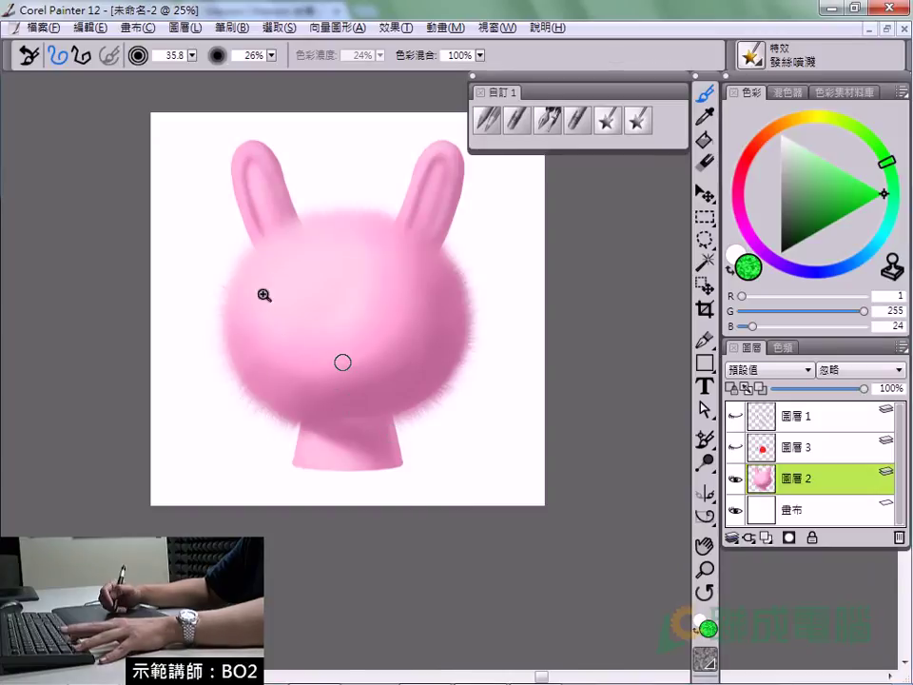
ctrl+click(289, 346)
mouse_move(246, 381)
mouse_down()
mouse_move(528, 306)
mouse_move(281, 348)
mouse_up()
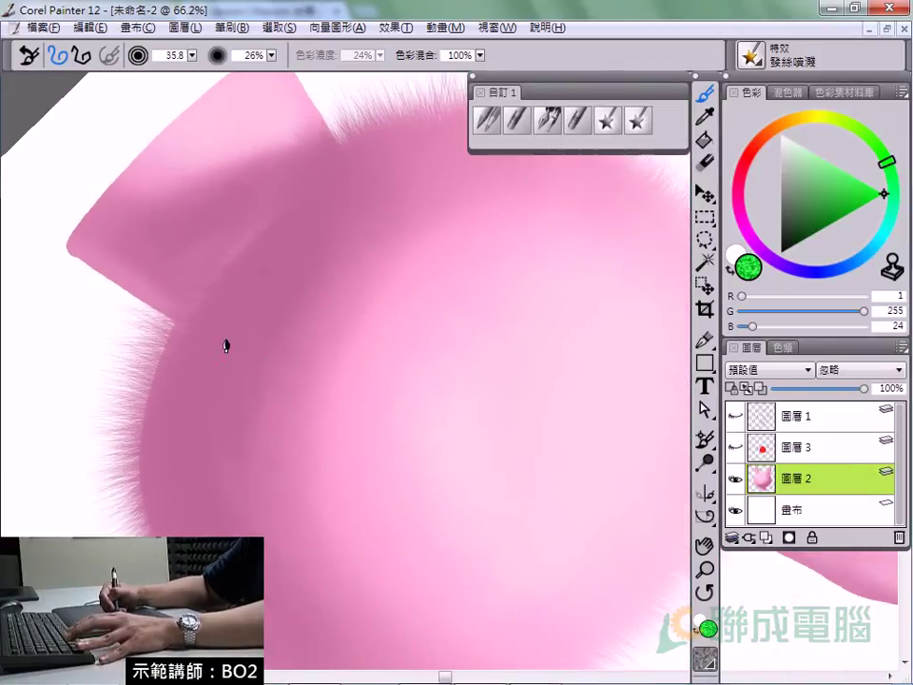
mouse_move(243, 313)
mouse_down()
mouse_move(240, 275)
mouse_move(296, 316)
mouse_move(204, 332)
mouse_move(316, 213)
mouse_move(332, 242)
mouse_up()
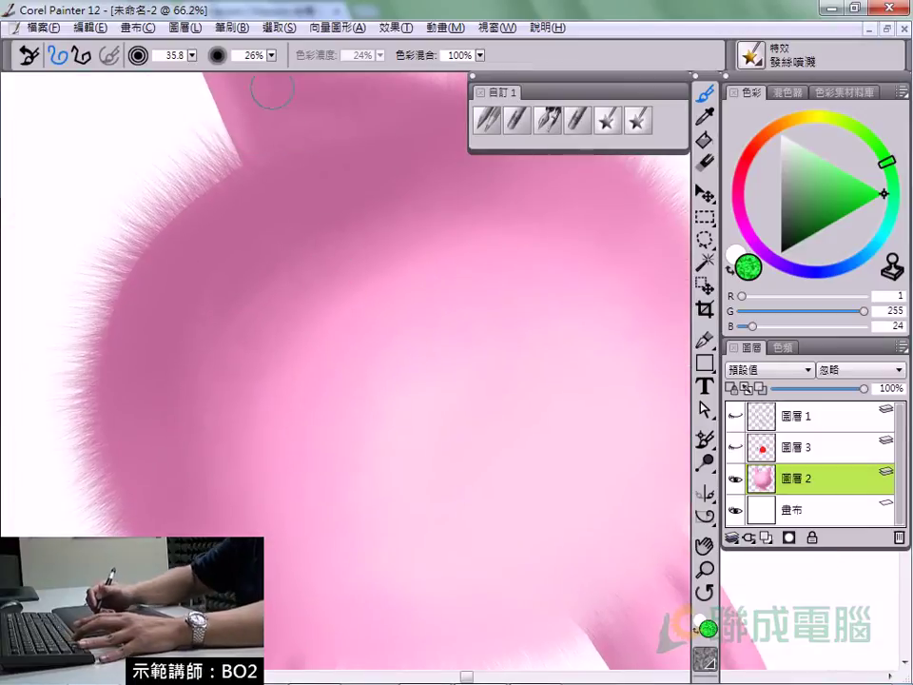
drag(271, 55, 233, 67)
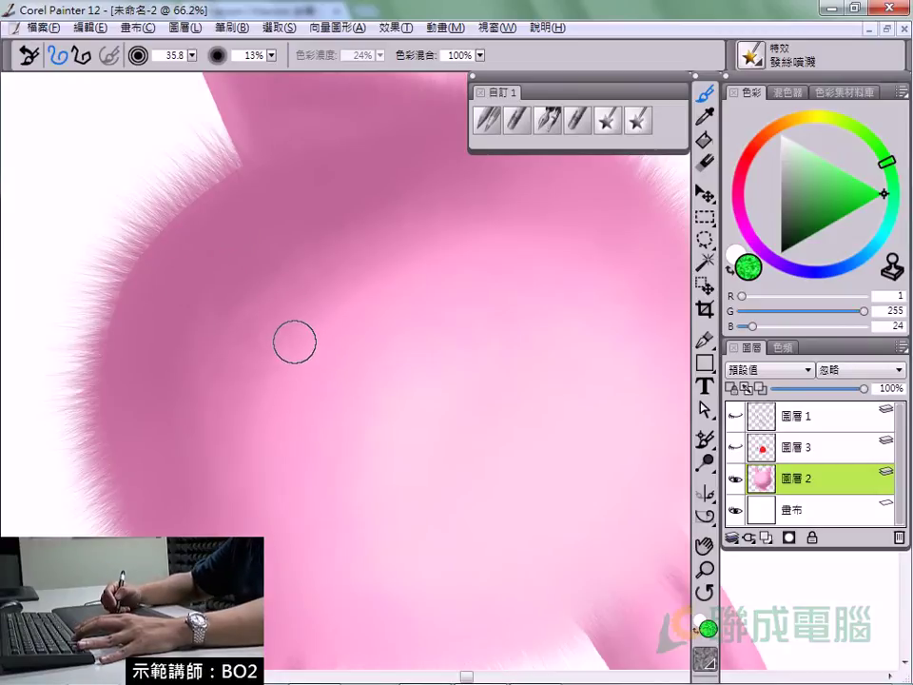
key(bracketright)
key(bracketright)
key(bracketright)
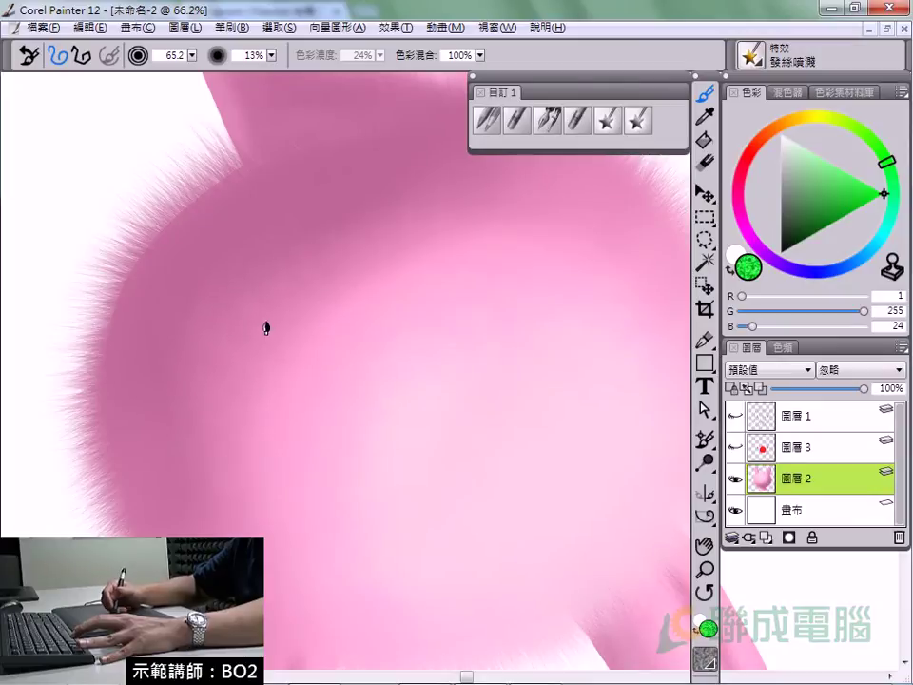
drag(271, 55, 278, 55)
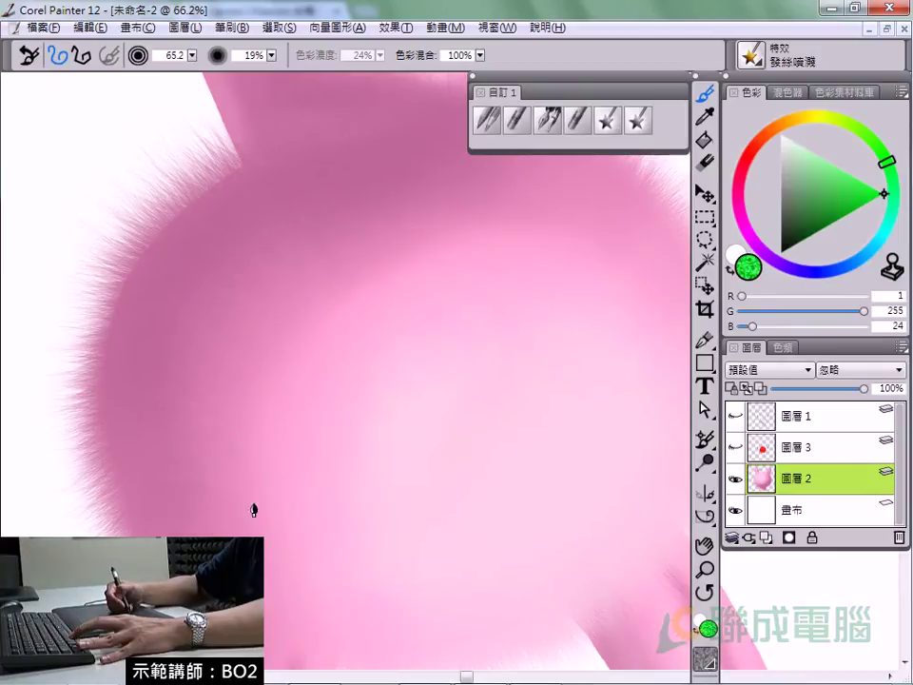
Resize the brush to 58.9 while turning the view around the head's fuzzy edge.
drag(256, 416, 387, 219)
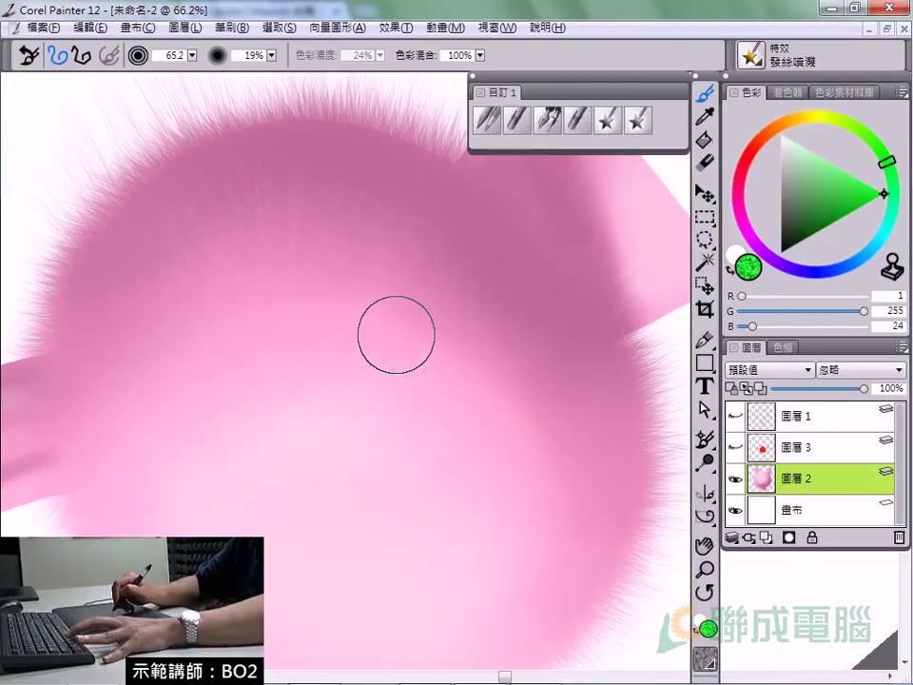
key(bracketleft)
key(bracketleft)
key(bracketleft)
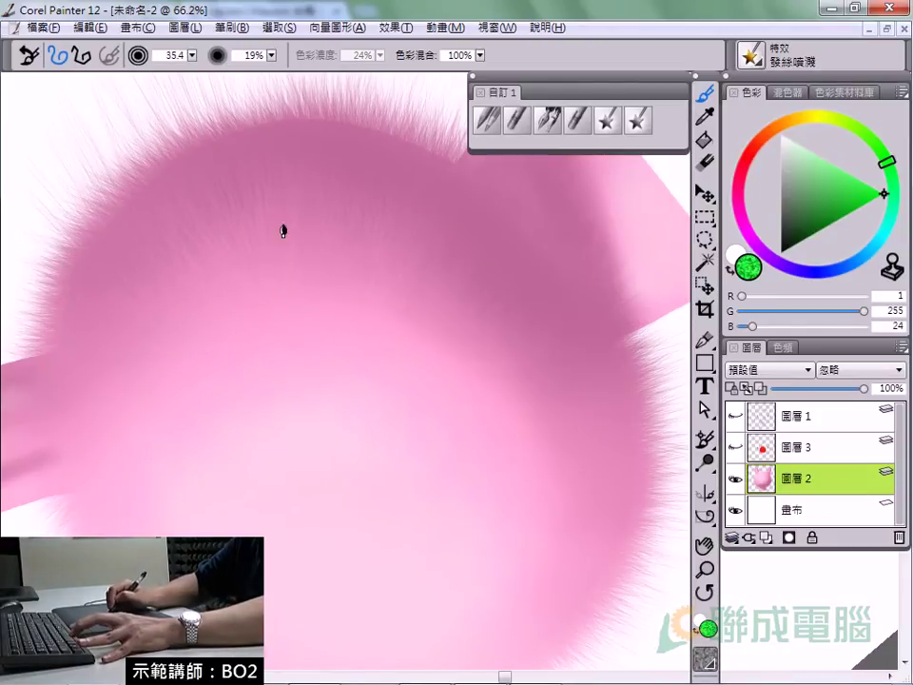
drag(380, 236, 277, 269)
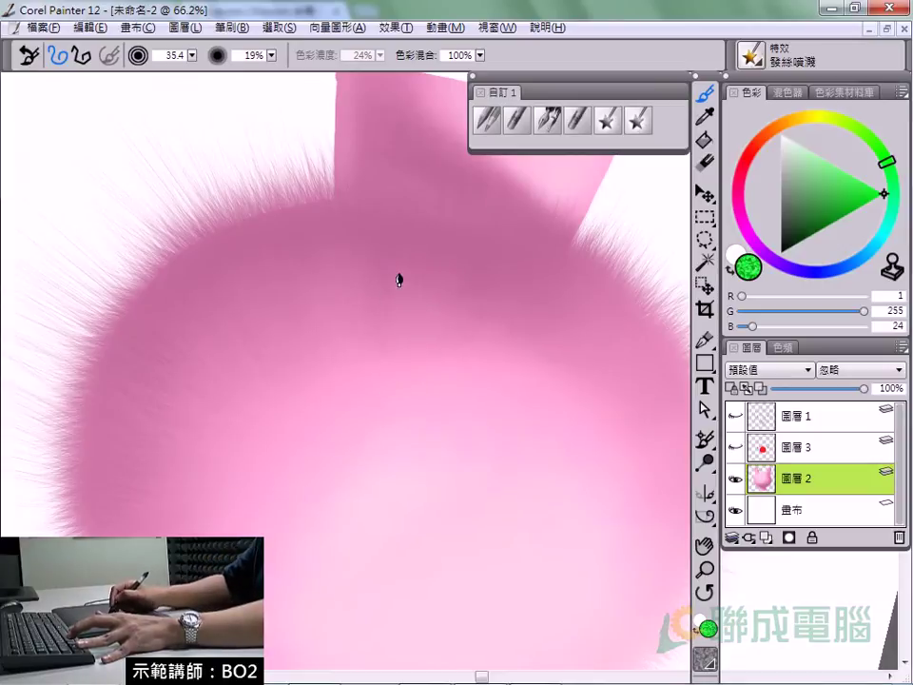
mouse_move(348, 279)
mouse_down()
mouse_move(555, 428)
mouse_move(566, 369)
mouse_up()
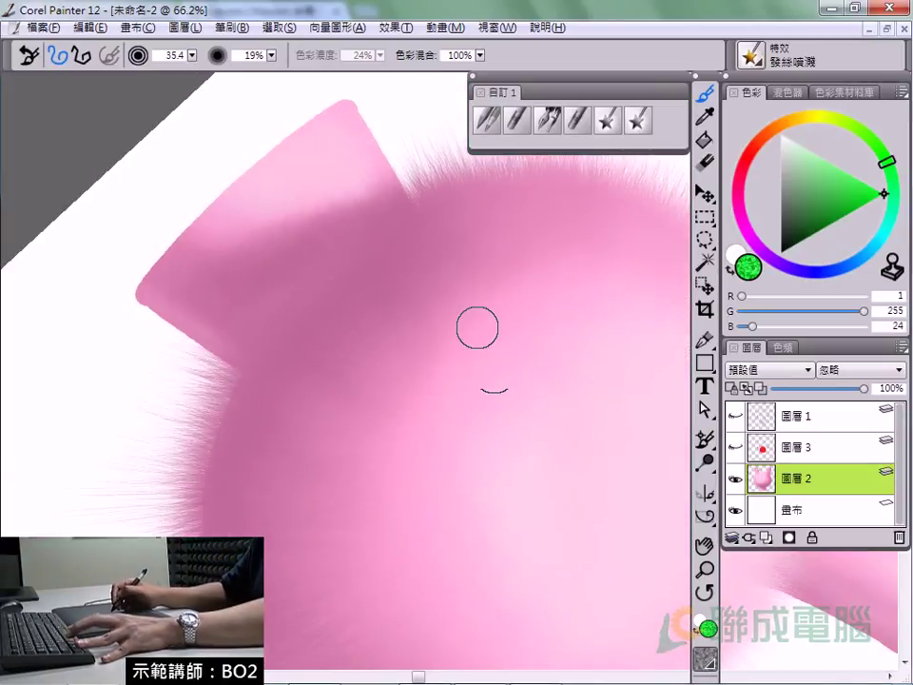
alt+click(409, 380)
key(bracketright)
key(bracketright)
key(bracketright)
mouse_move(397, 319)
mouse_down()
mouse_move(487, 361)
mouse_move(394, 402)
mouse_move(323, 352)
mouse_up()
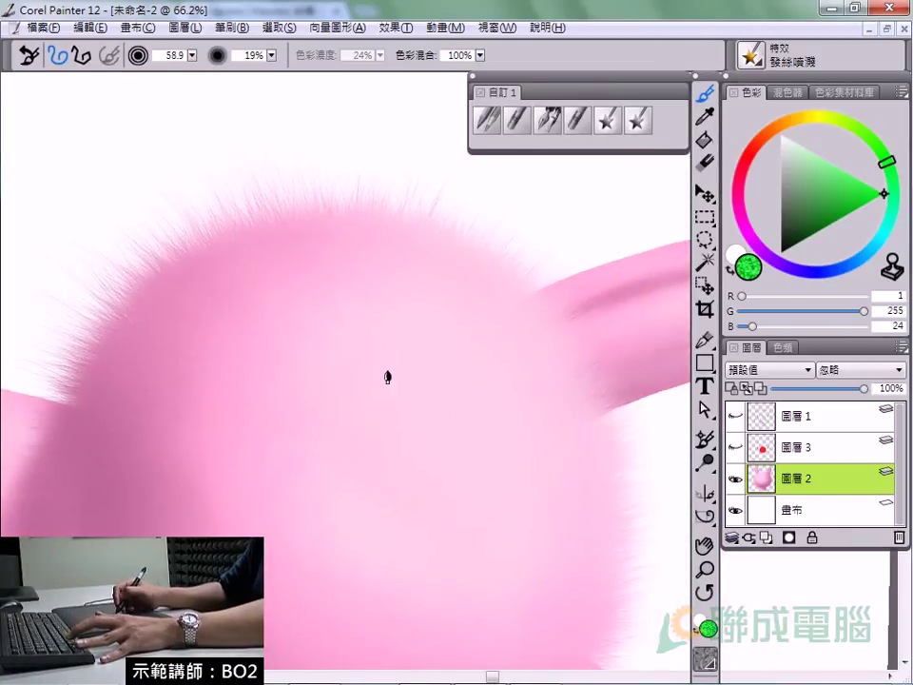
Reposition and straighten the view, then zoom out to 33.3% to show the whole bunny.
mouse_move(469, 417)
mouse_down()
mouse_move(322, 517)
mouse_move(518, 403)
mouse_move(441, 343)
mouse_move(361, 360)
mouse_up()
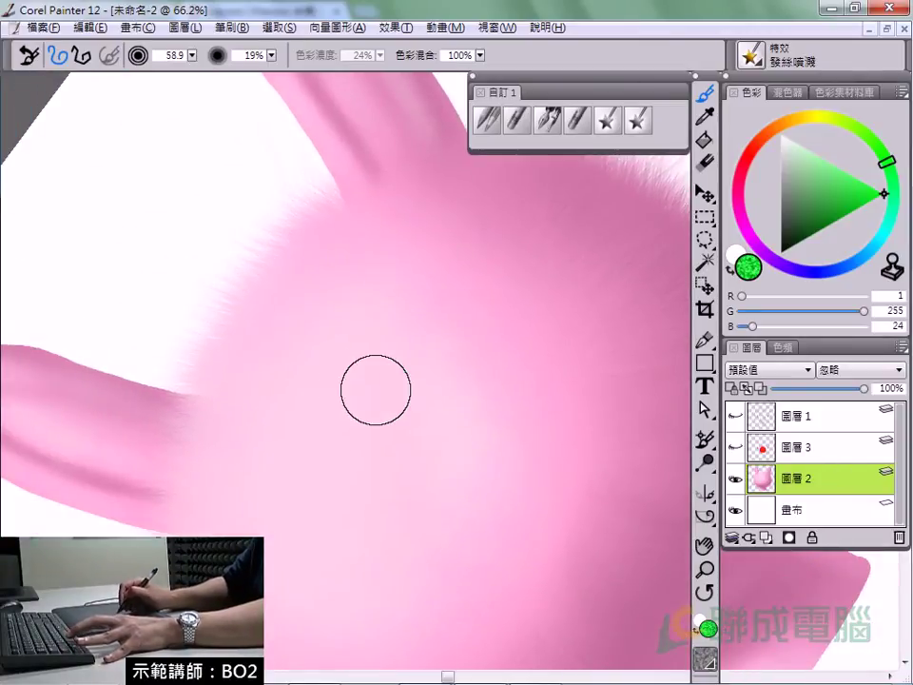
mouse_move(305, 382)
mouse_down()
mouse_move(377, 448)
mouse_move(437, 403)
mouse_up()
mouse_move(466, 447)
mouse_down()
mouse_move(496, 489)
mouse_move(503, 420)
mouse_up()
mouse_move(545, 382)
mouse_down()
mouse_move(611, 380)
mouse_move(570, 286)
mouse_up()
mouse_move(420, 416)
mouse_down()
mouse_move(353, 424)
mouse_move(494, 376)
mouse_move(472, 427)
mouse_up()
click(362, 418)
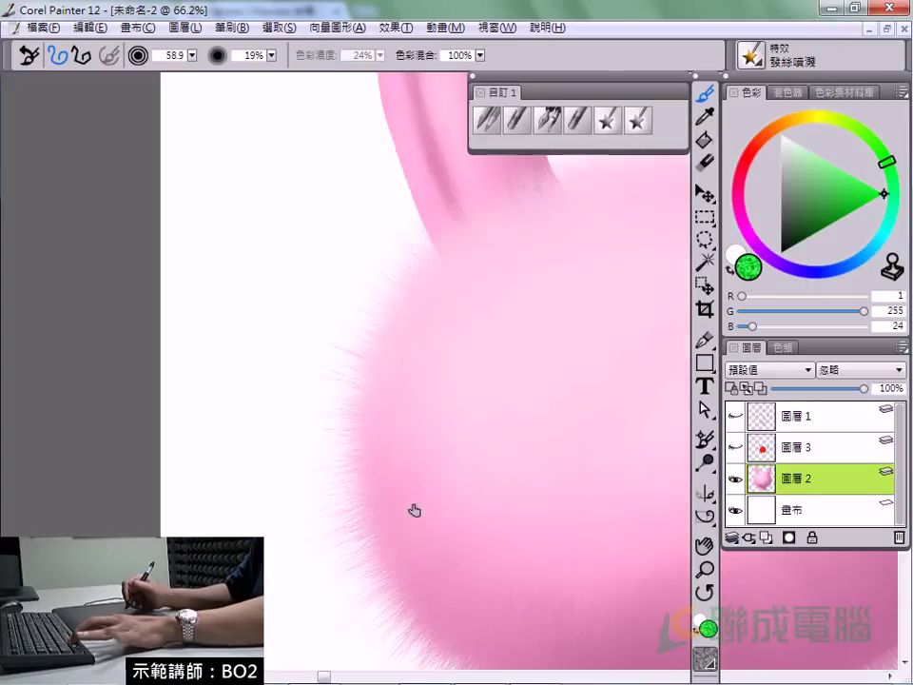
ctrl+alt+click(469, 496)
drag(511, 495, 263, 392)
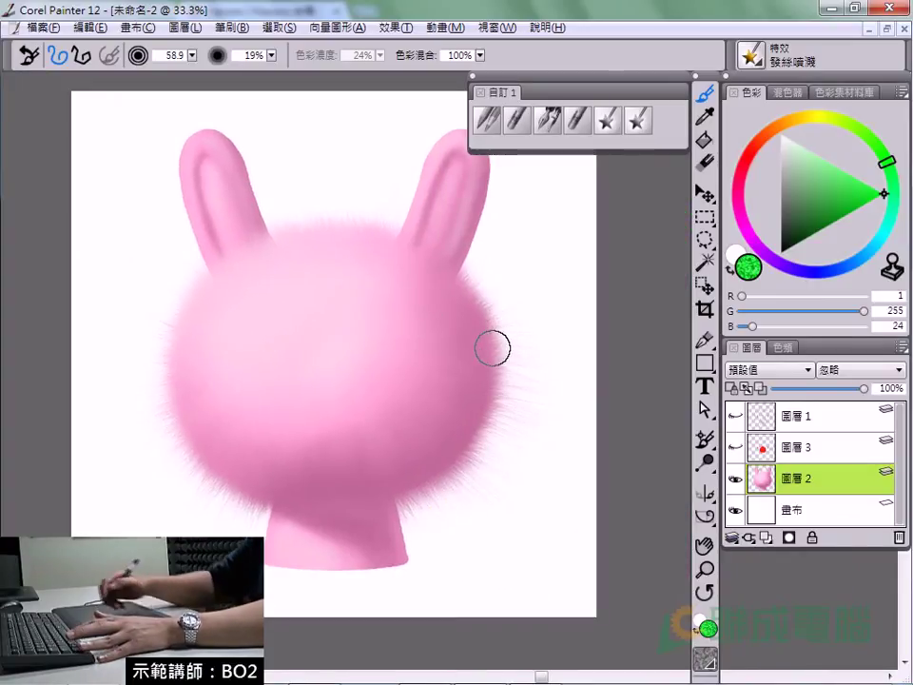
Zoom in on the ear and paint fur along its upper-left edge toward the tip.
ctrl+click(336, 375)
ctrl+click(219, 261)
mouse_move(193, 350)
mouse_down()
mouse_move(425, 253)
mouse_move(234, 364)
mouse_move(245, 373)
mouse_move(220, 373)
mouse_up()
drag(176, 319, 286, 247)
drag(229, 276, 343, 214)
drag(285, 233, 409, 195)
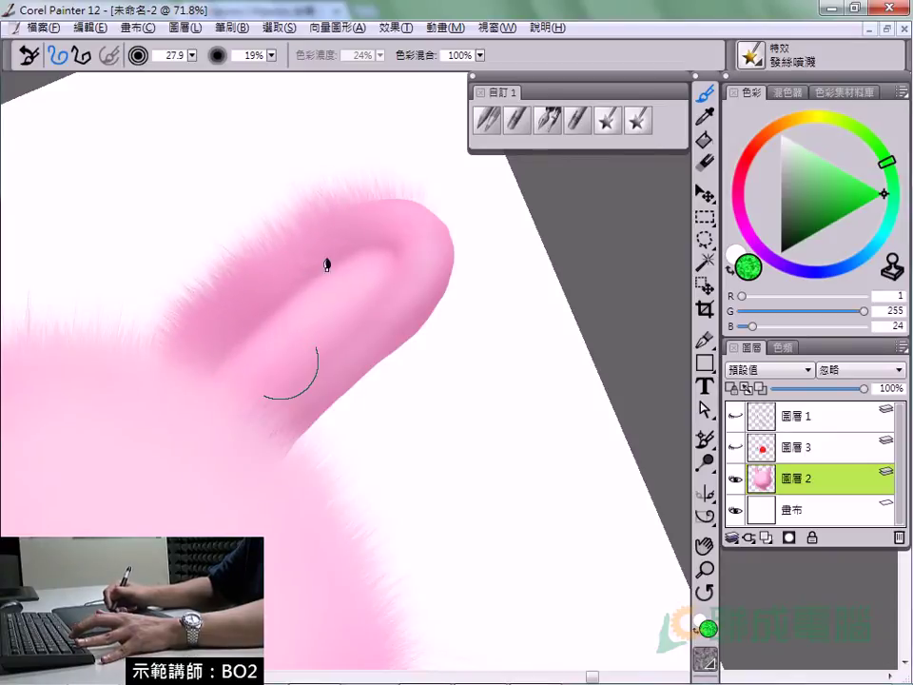
Rotate the view, add light fur to the ear's upper edge, and fill its pale hollow with pink fur.
drag(214, 279, 305, 533)
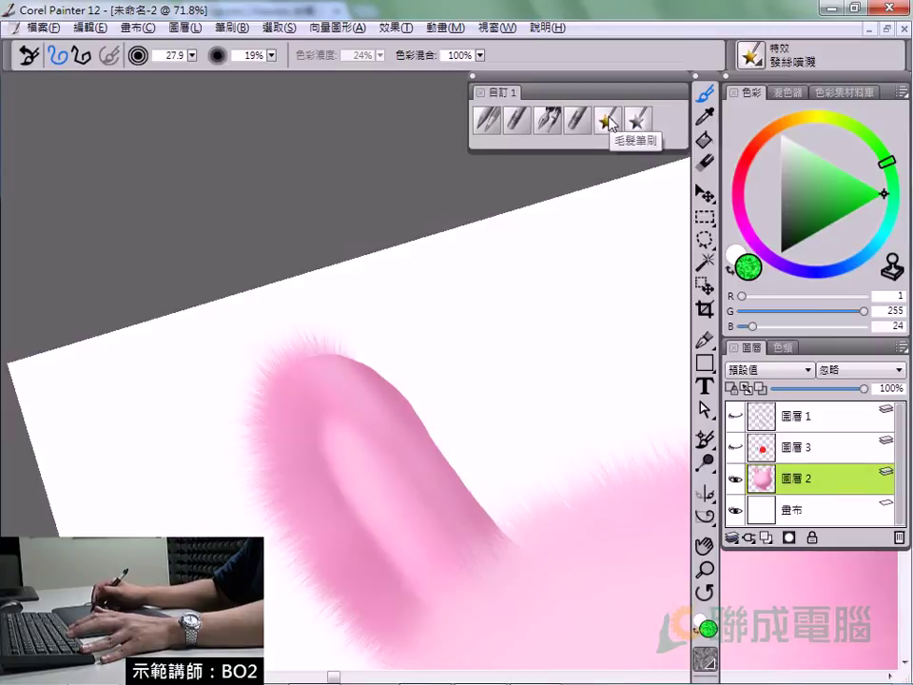
mouse_move(376, 342)
mouse_down()
mouse_move(331, 343)
mouse_move(240, 296)
mouse_up()
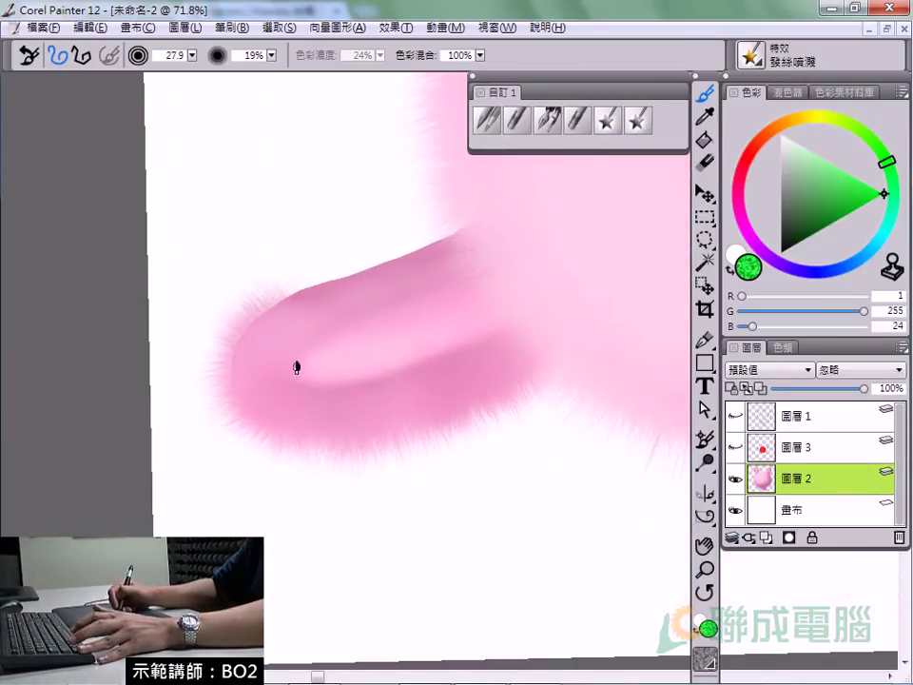
mouse_move(360, 329)
mouse_down()
mouse_move(312, 332)
mouse_move(416, 298)
mouse_up()
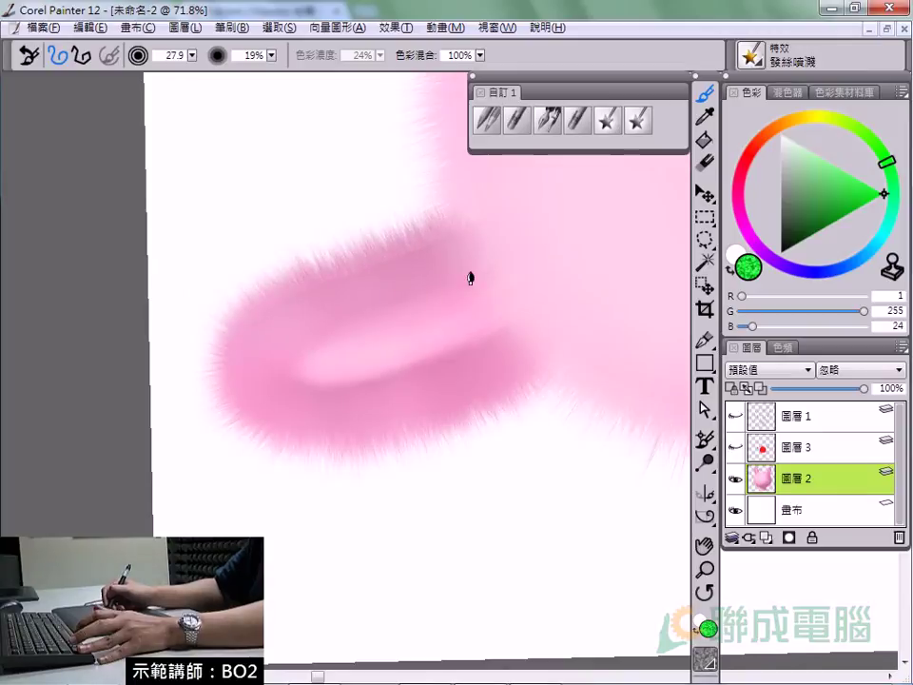
mouse_move(269, 377)
mouse_down()
mouse_move(418, 348)
mouse_move(283, 351)
mouse_up()
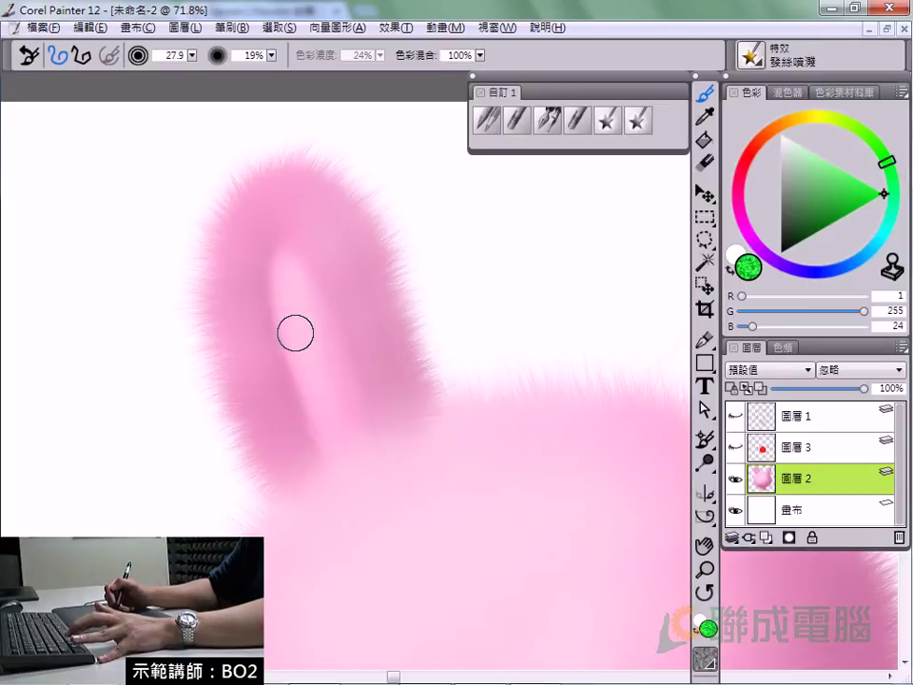
mouse_move(257, 321)
mouse_down()
mouse_move(455, 180)
mouse_move(343, 281)
mouse_up()
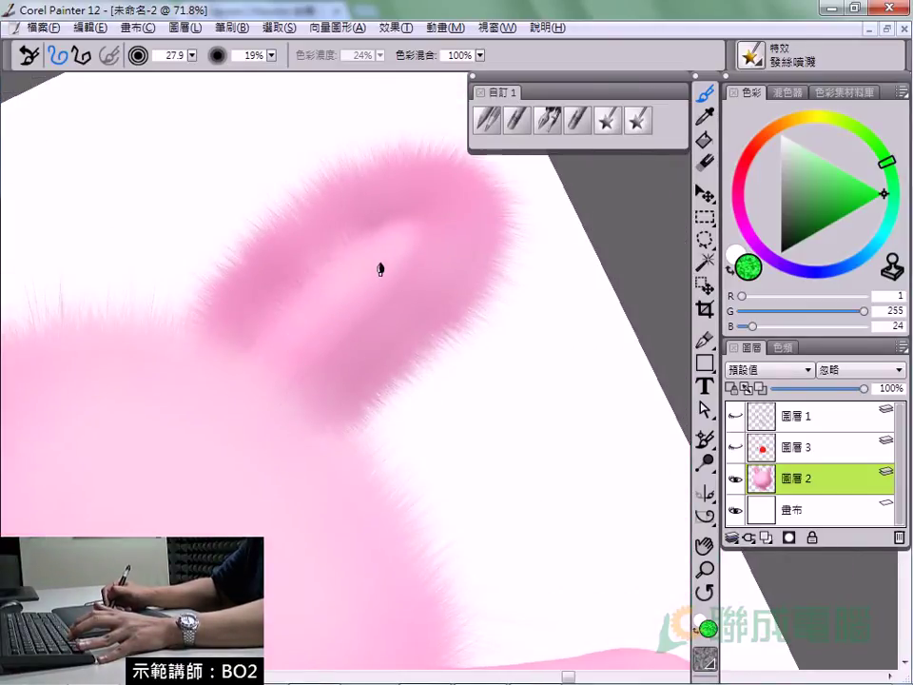
drag(376, 275, 416, 244)
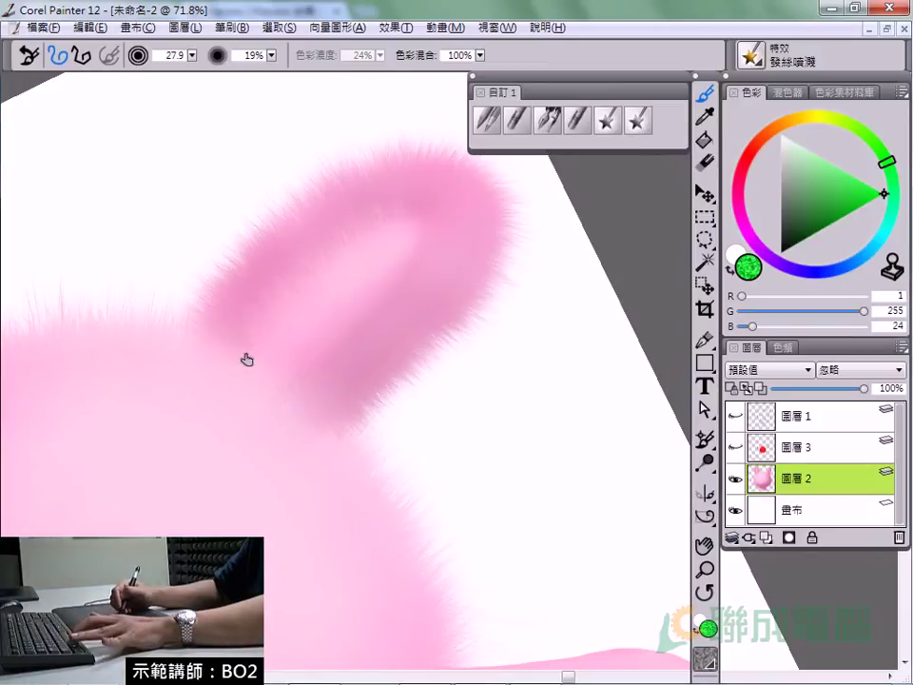
Lay the ear sideways and paint fur strands along its top edge, then zoom in on the ear.
drag(271, 329, 373, 422)
mouse_move(356, 370)
mouse_down()
mouse_move(367, 483)
mouse_move(519, 487)
mouse_up()
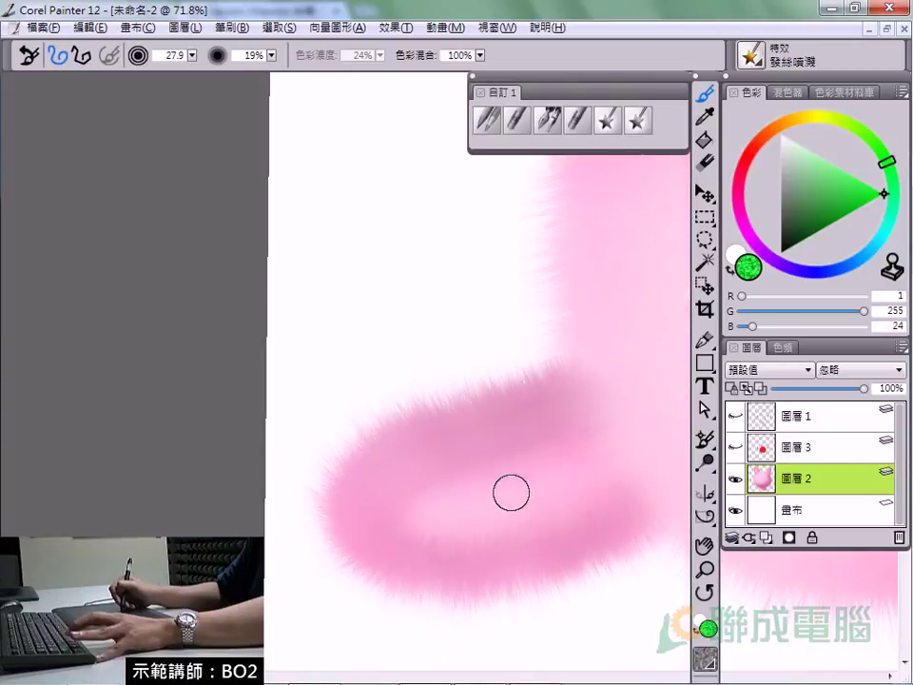
mouse_move(563, 414)
mouse_down()
mouse_move(357, 456)
mouse_move(274, 350)
mouse_move(401, 363)
mouse_move(341, 474)
mouse_move(409, 409)
mouse_move(477, 391)
mouse_move(378, 422)
mouse_up()
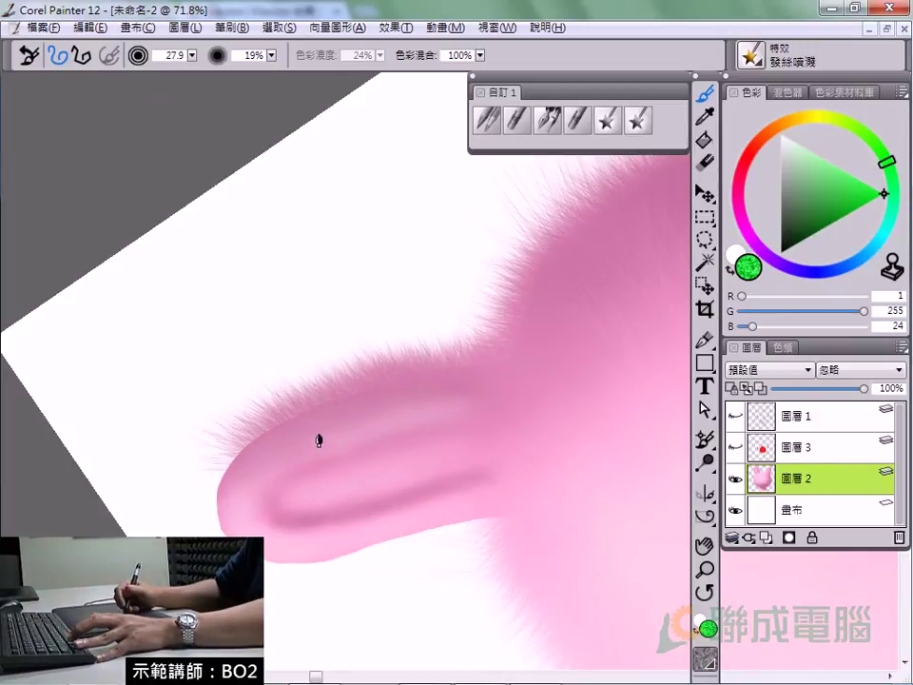
mouse_move(198, 448)
mouse_down()
mouse_move(585, 403)
mouse_move(512, 365)
mouse_move(551, 387)
mouse_move(465, 253)
mouse_move(228, 437)
mouse_move(208, 278)
mouse_move(359, 343)
mouse_move(285, 303)
mouse_up()
click(285, 304)
Paint fur up the first ear's edge and tip and a darker pink groove down its inside.
drag(390, 443, 379, 448)
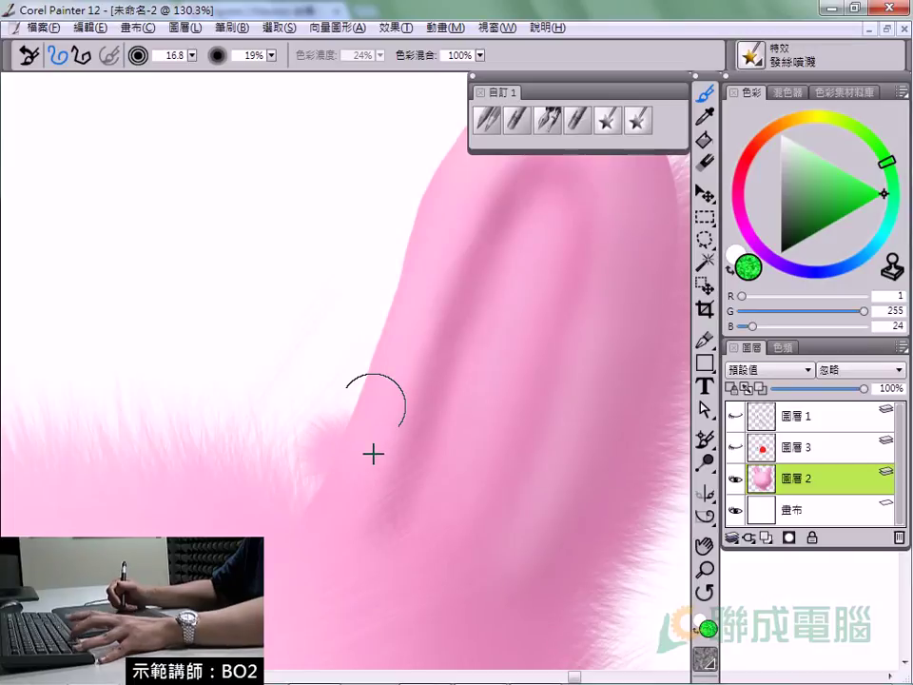
mouse_move(371, 467)
mouse_down()
mouse_move(356, 468)
mouse_move(448, 210)
mouse_move(468, 182)
mouse_up()
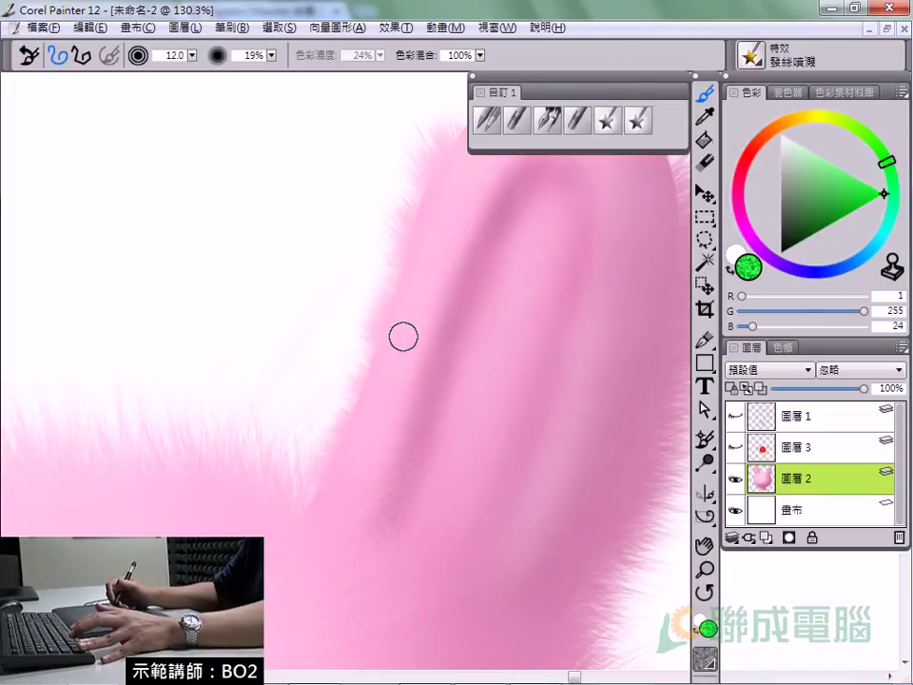
mouse_move(387, 440)
mouse_down()
mouse_move(272, 473)
mouse_move(302, 303)
mouse_up()
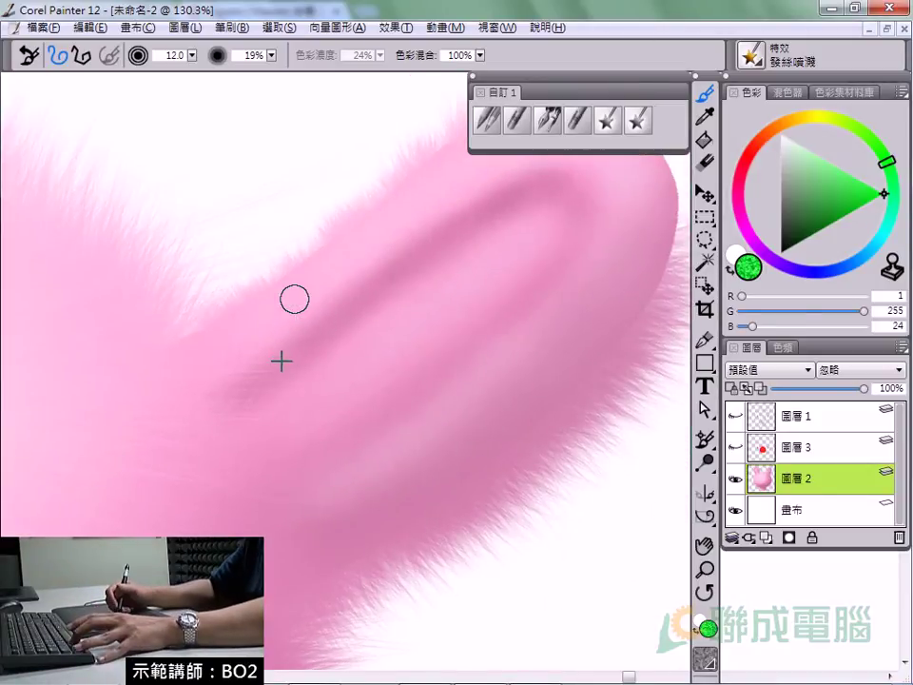
drag(282, 360, 292, 381)
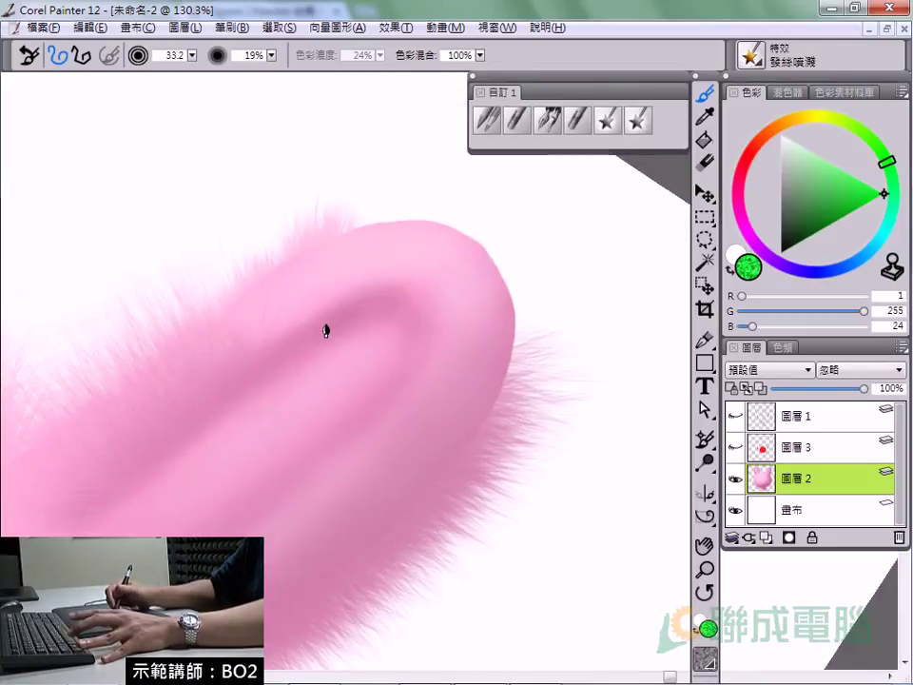
mouse_move(337, 347)
mouse_down()
mouse_move(389, 467)
mouse_move(408, 370)
mouse_up()
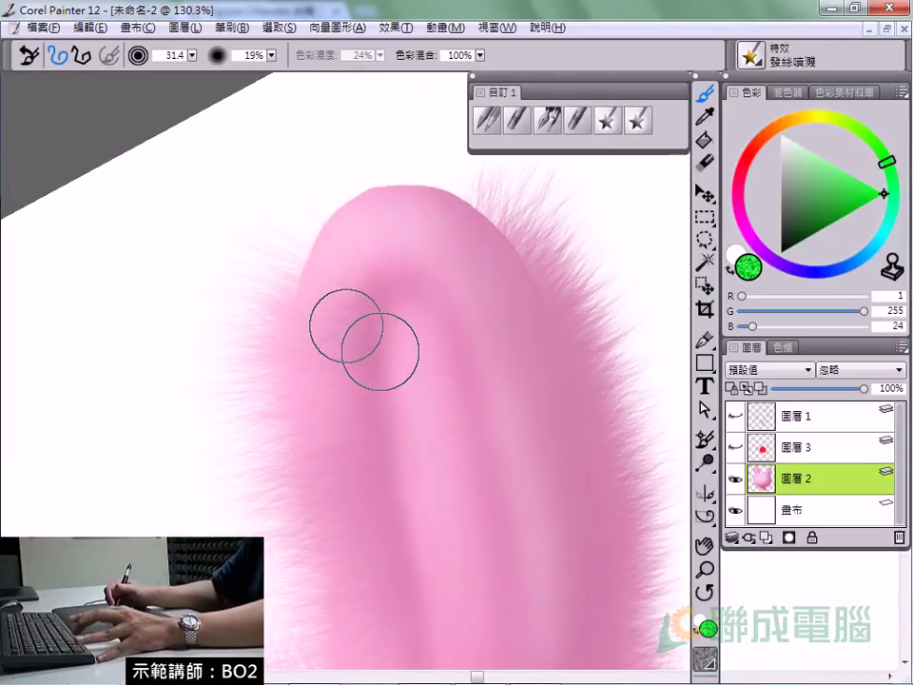
drag(352, 297, 305, 219)
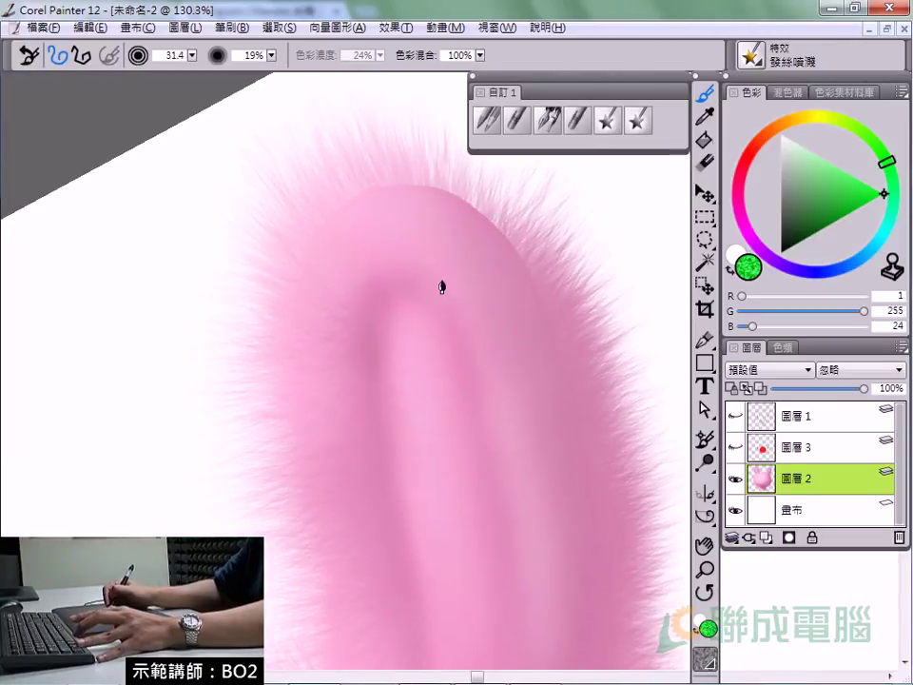
drag(374, 321, 447, 340)
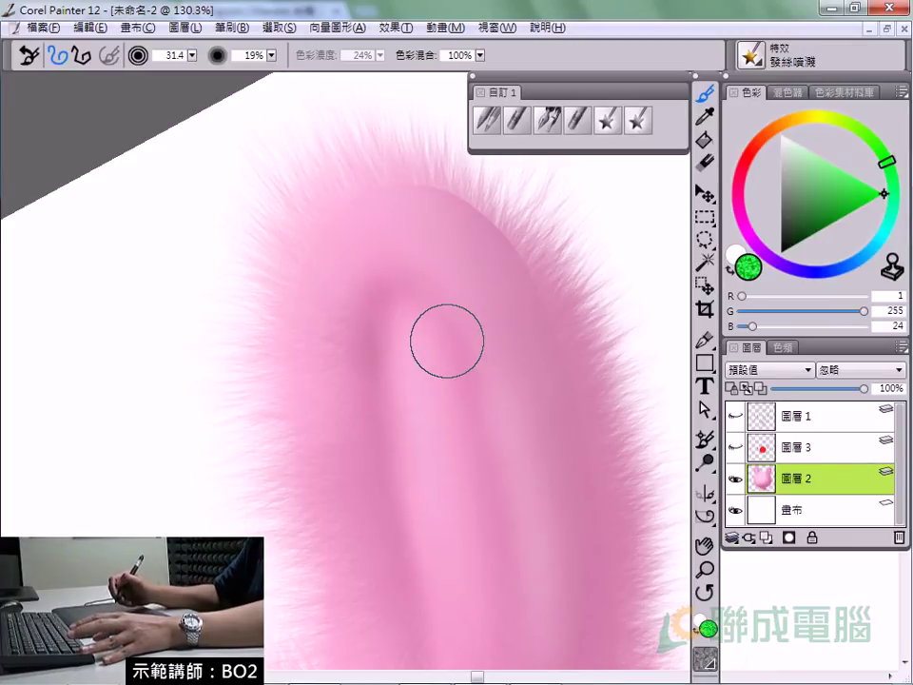
mouse_move(385, 316)
mouse_down()
mouse_move(305, 371)
mouse_move(442, 355)
mouse_up()
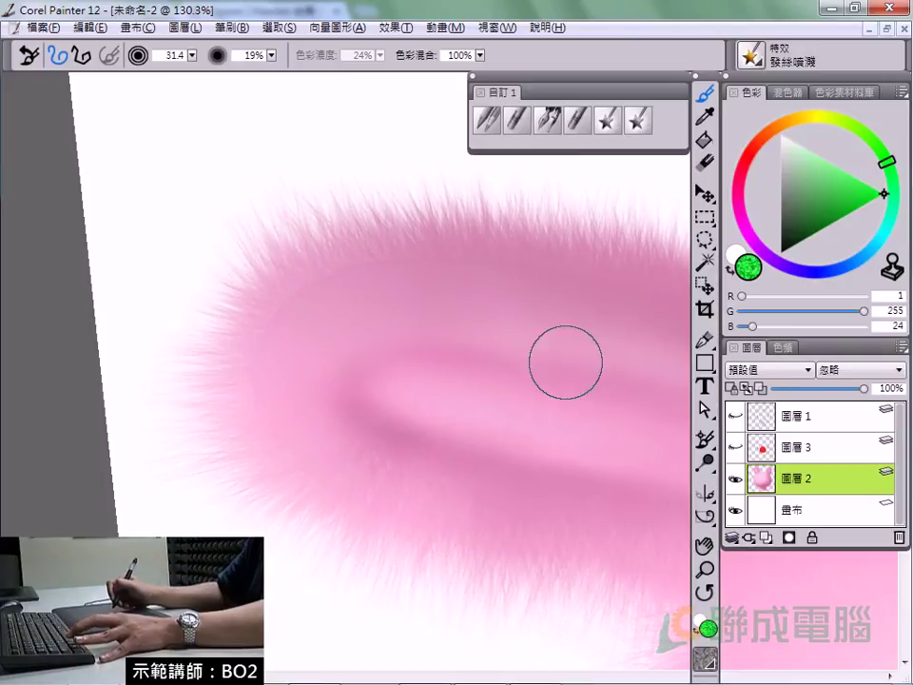
Move the view to the other ear, set the brush to 28.1, and reset the view at 66.7%.
alt+click(388, 398)
ctrl+alt+click(401, 397)
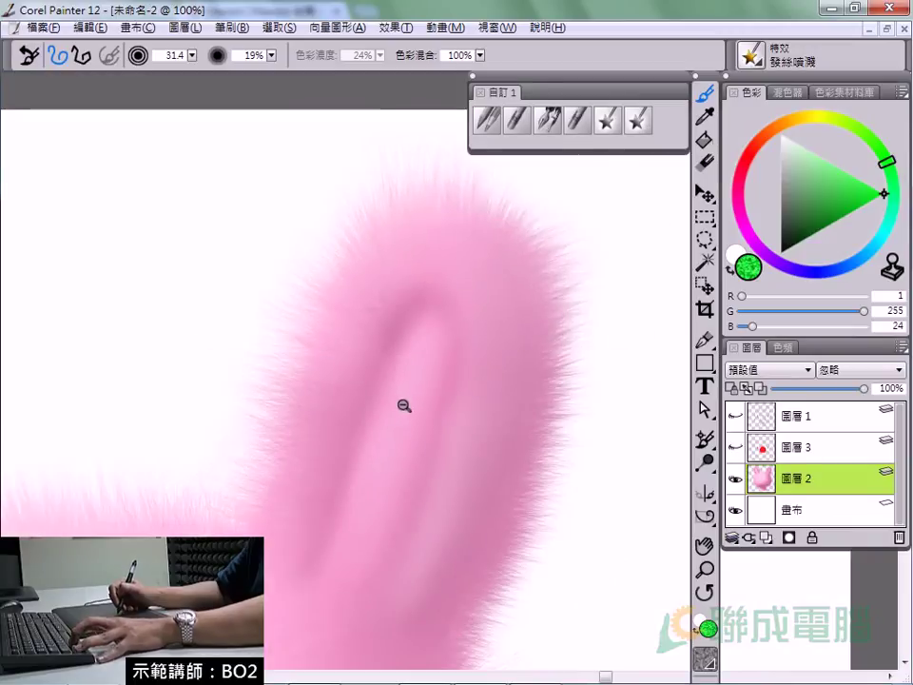
ctrl+alt+click(398, 400)
drag(394, 387, 624, 336)
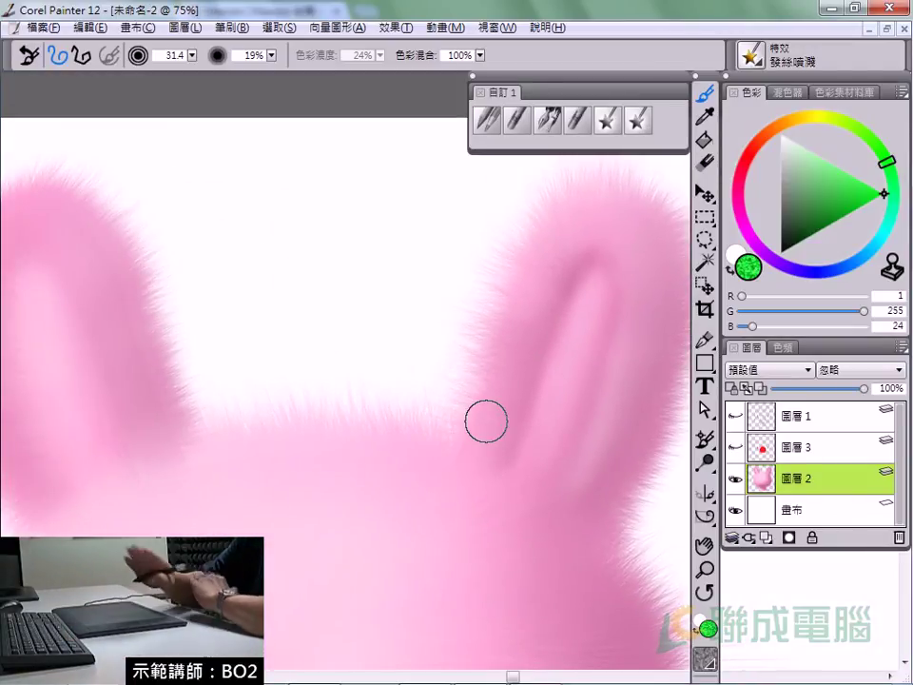
right_click(486, 420)
drag(406, 353, 262, 318)
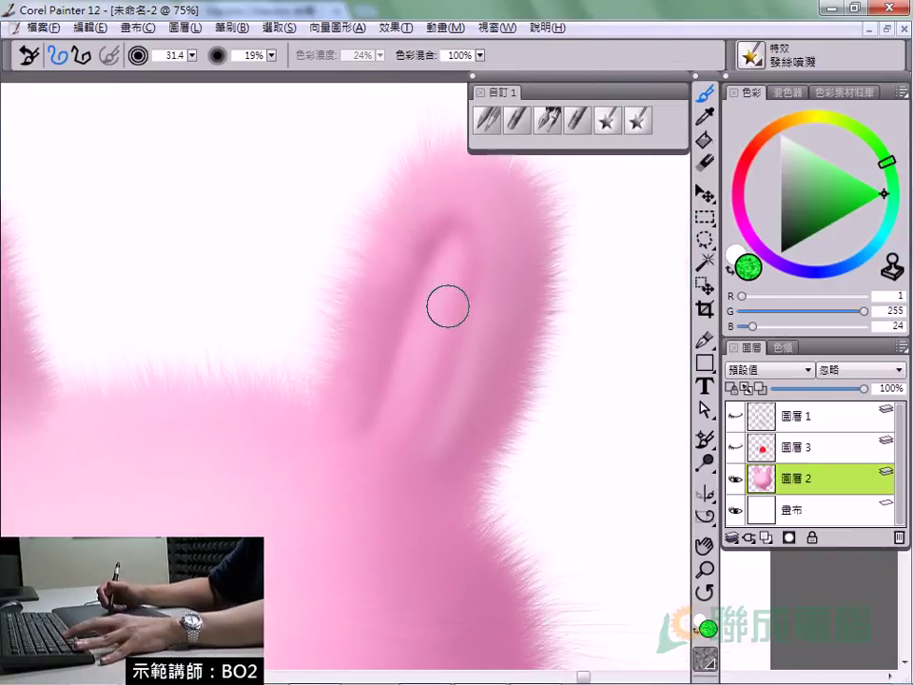
key(bracketright)
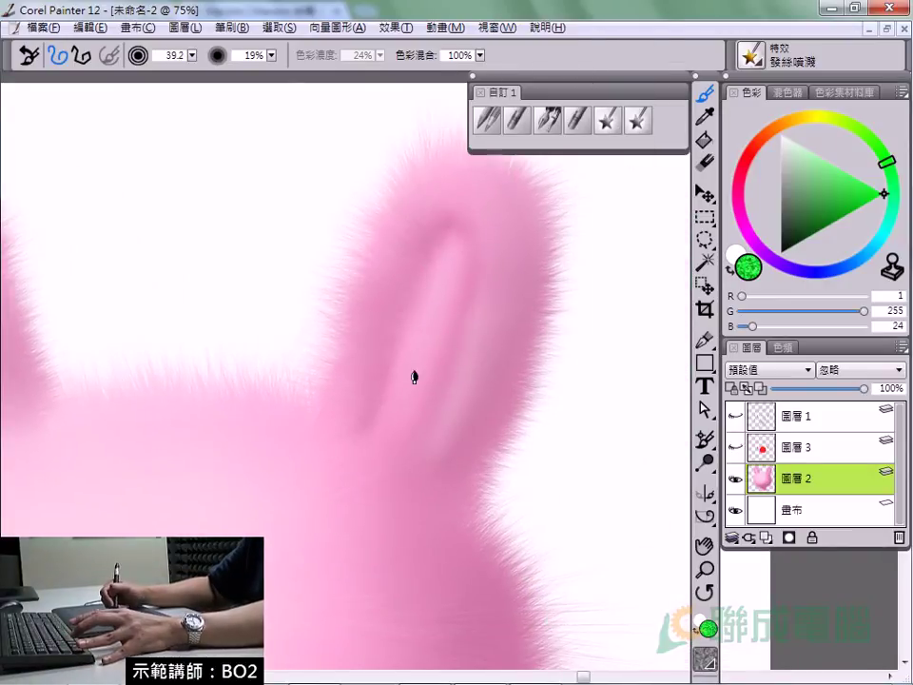
drag(362, 287, 510, 526)
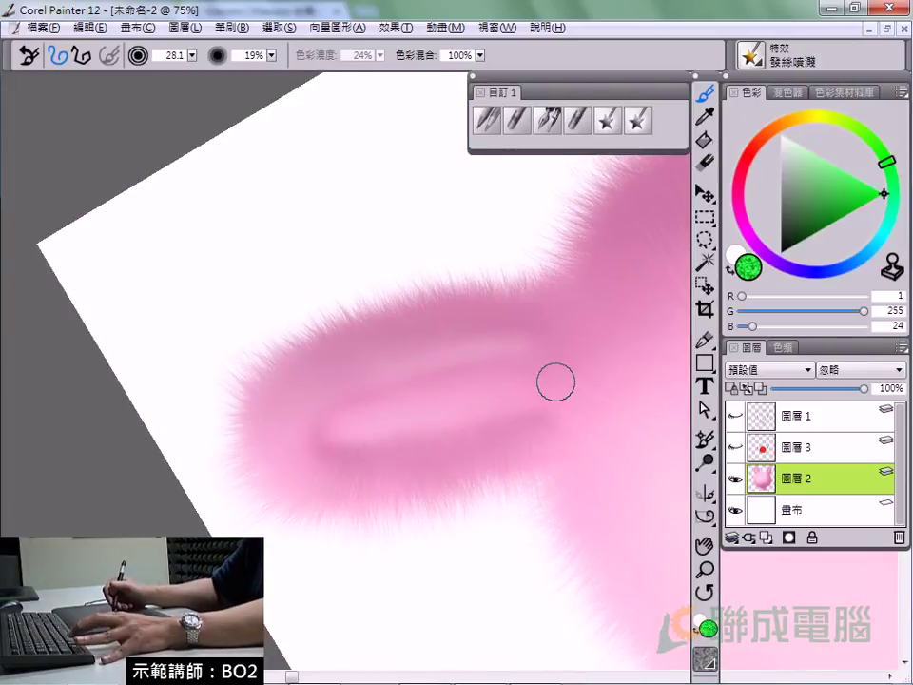
alt+click(514, 399)
ctrl+alt+click(444, 402)
Rotate the canvas and spray fur along the edges of the bunny's base.
ctrl+alt+click(451, 430)
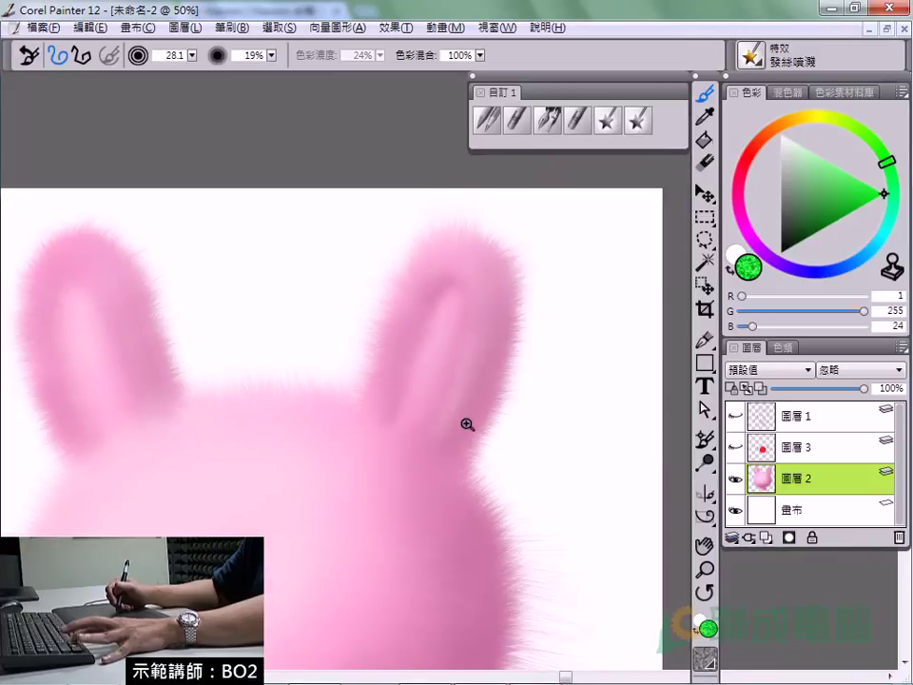
drag(451, 430, 526, 387)
drag(621, 448, 483, 265)
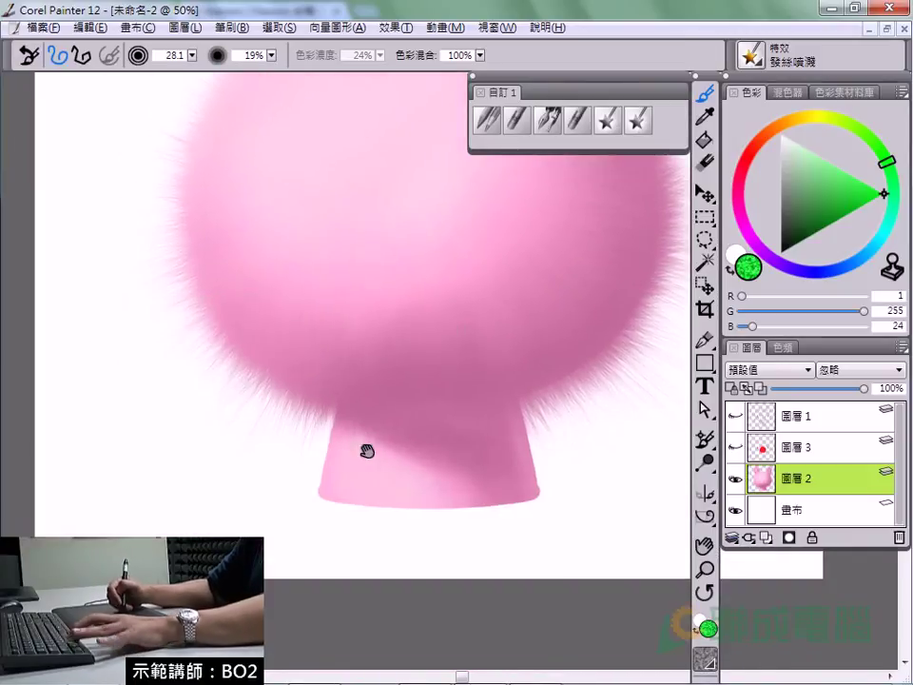
drag(367, 435, 417, 268)
drag(356, 274, 381, 306)
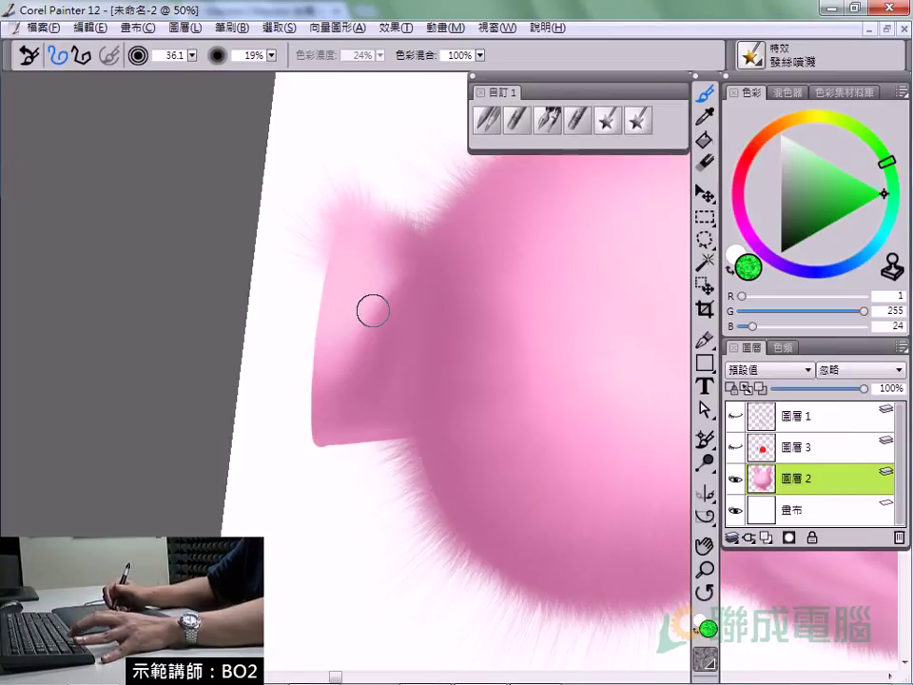
mouse_move(380, 292)
mouse_down()
mouse_move(330, 432)
mouse_move(558, 418)
mouse_up()
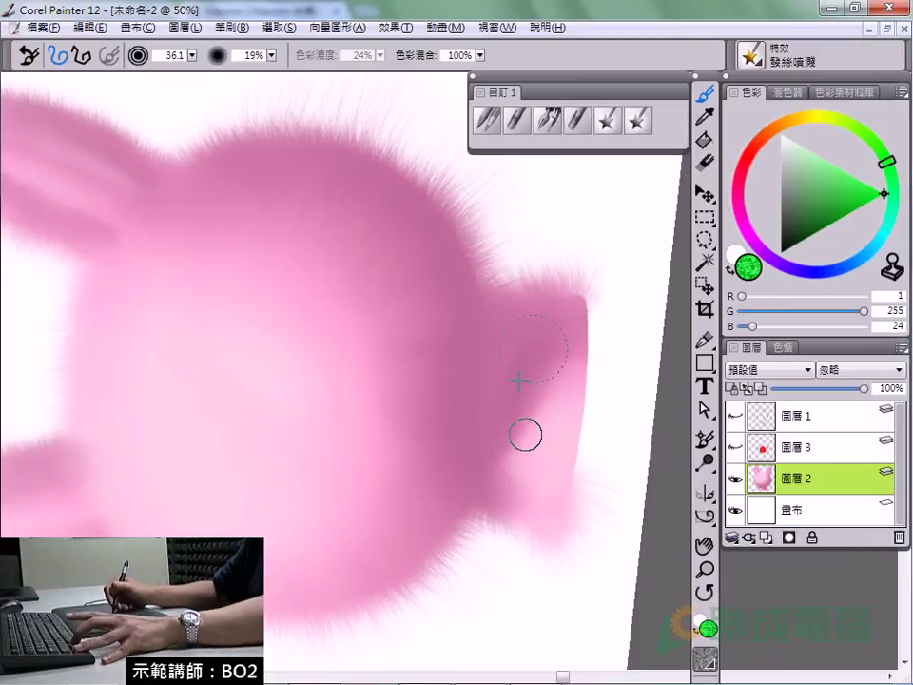
Reset the brush to about 34, level the canvas, review the bunny, then choose Hair Brush.
key(bracketright)
key(bracketright)
key(bracketright)
key(bracketleft)
key(bracketleft)
key(bracketleft)
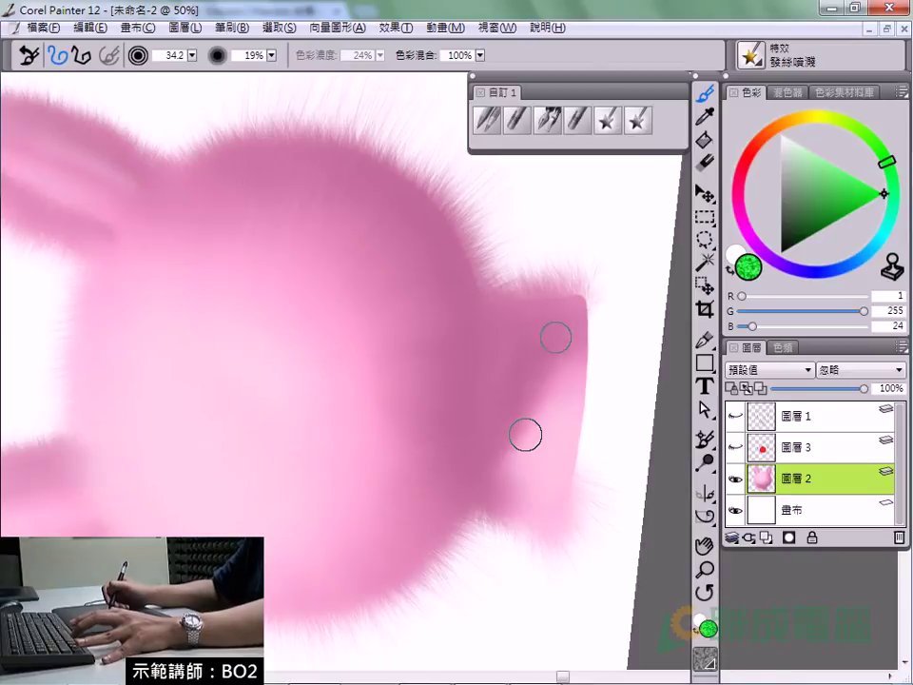
click(438, 376)
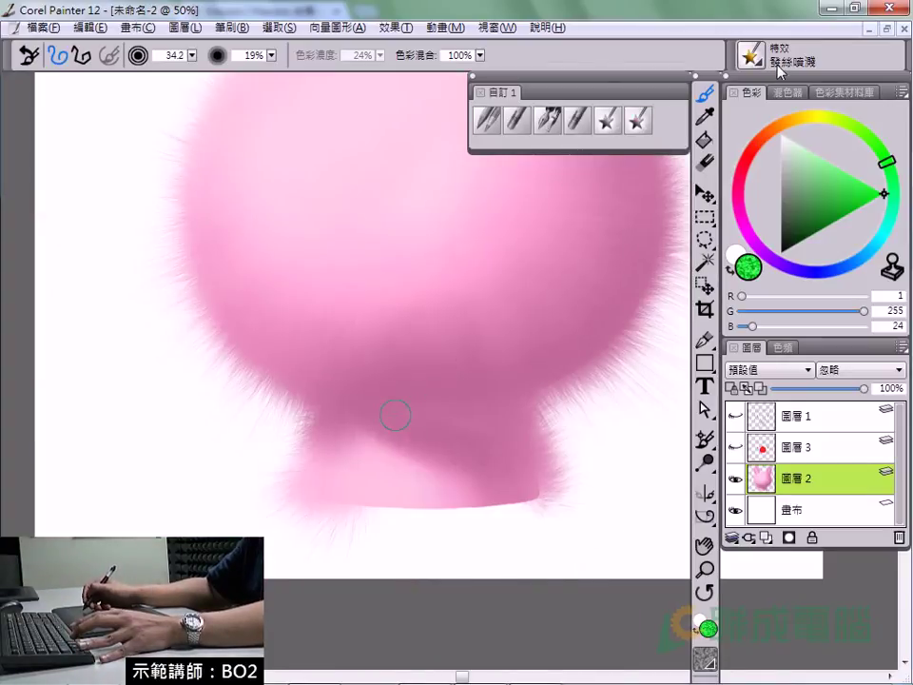
drag(495, 259, 467, 378)
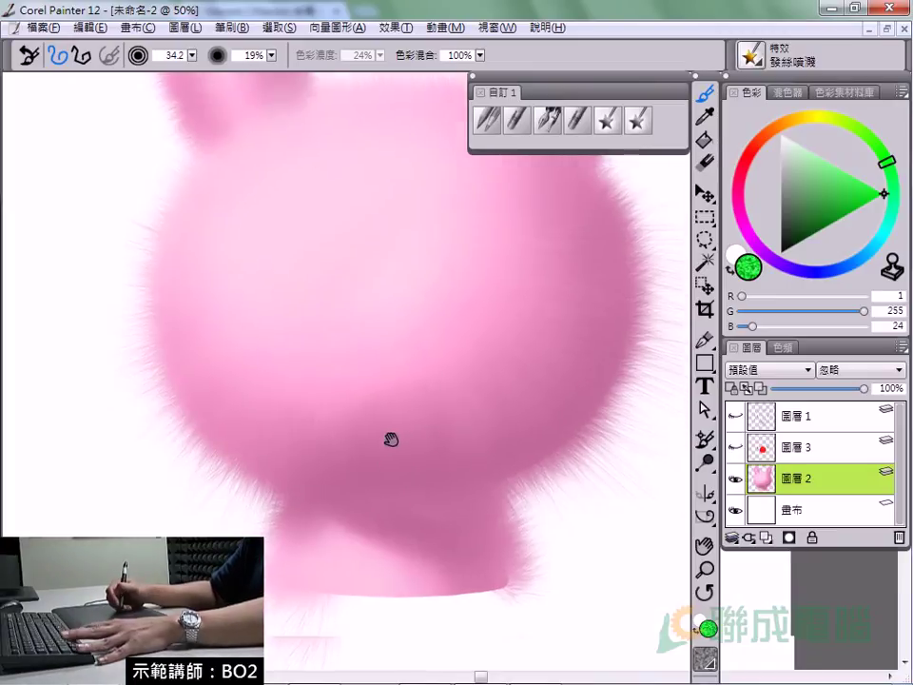
scroll(293, 351, up, 2)
scroll(394, 410, up, 2)
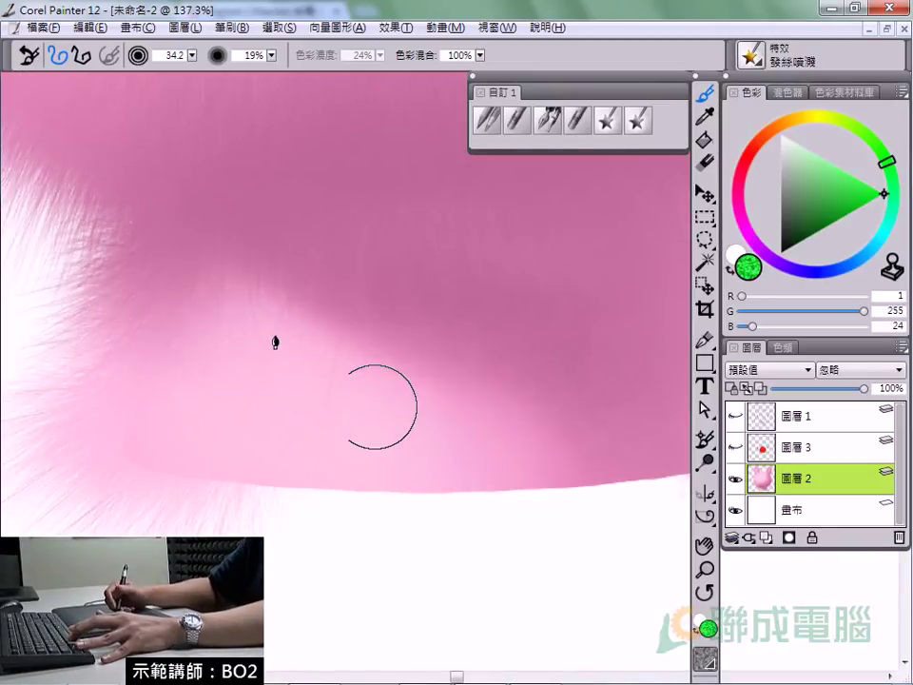
drag(363, 391, 579, 353)
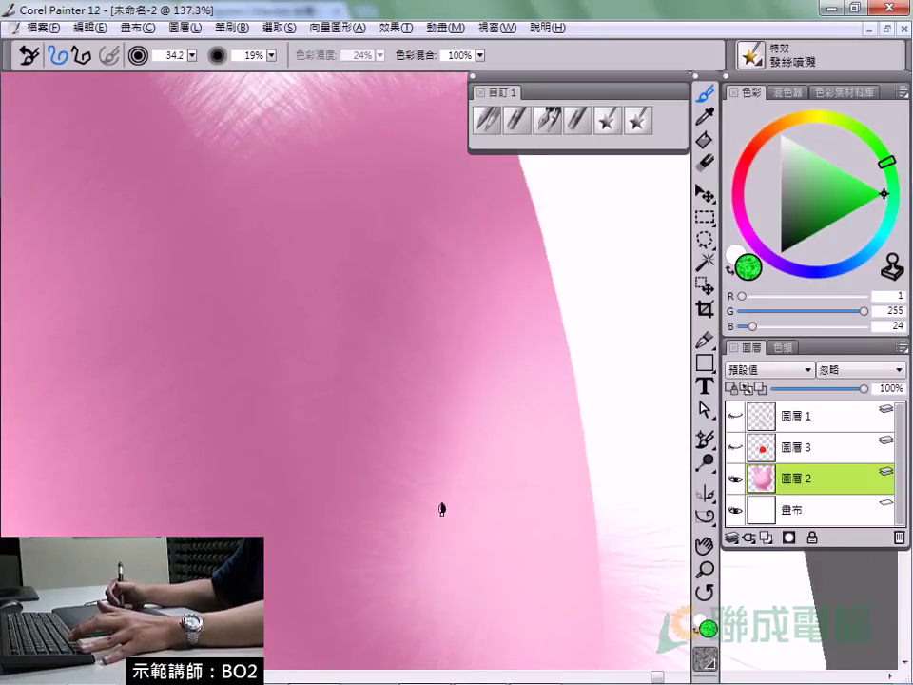
mouse_move(397, 294)
mouse_down()
mouse_move(439, 431)
mouse_move(433, 416)
mouse_move(434, 492)
mouse_up()
ctrl+alt+click(440, 433)
ctrl+alt+click(439, 447)
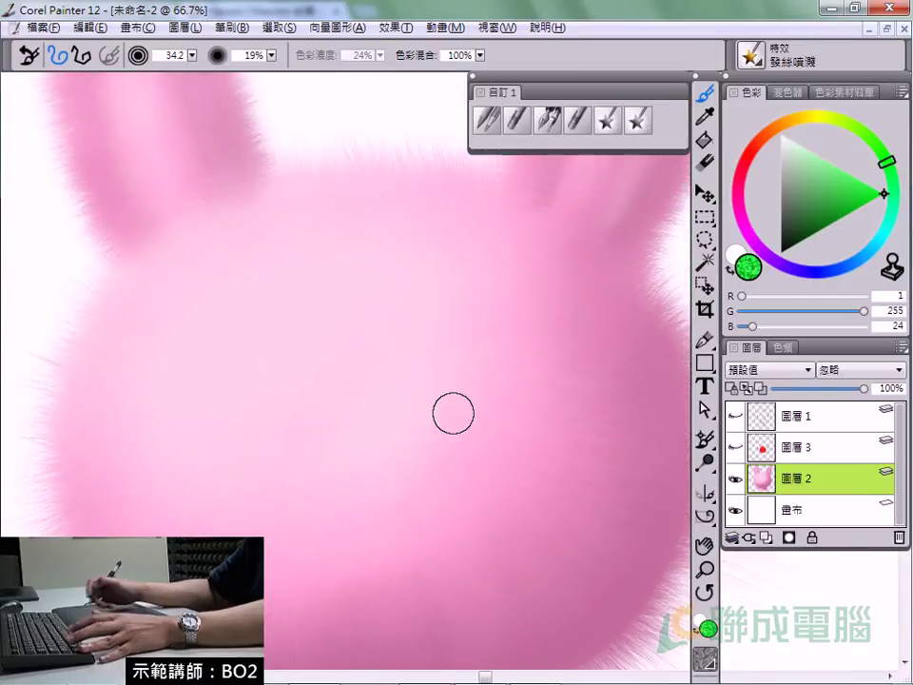
click(605, 121)
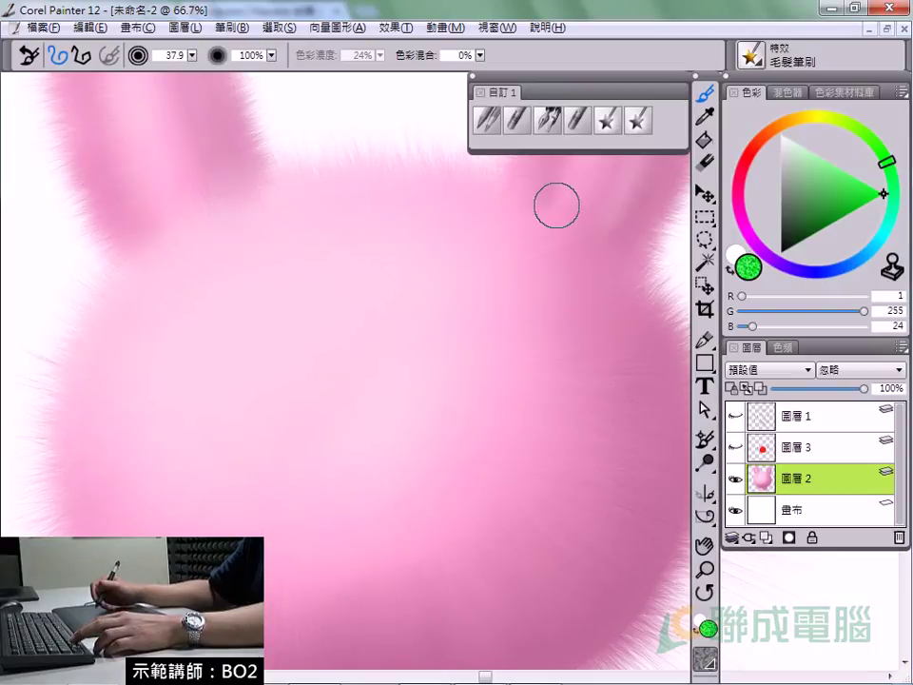
Paint a trial white fur patch on the face at about 12% opacity, then undo it.
alt+click(284, 358)
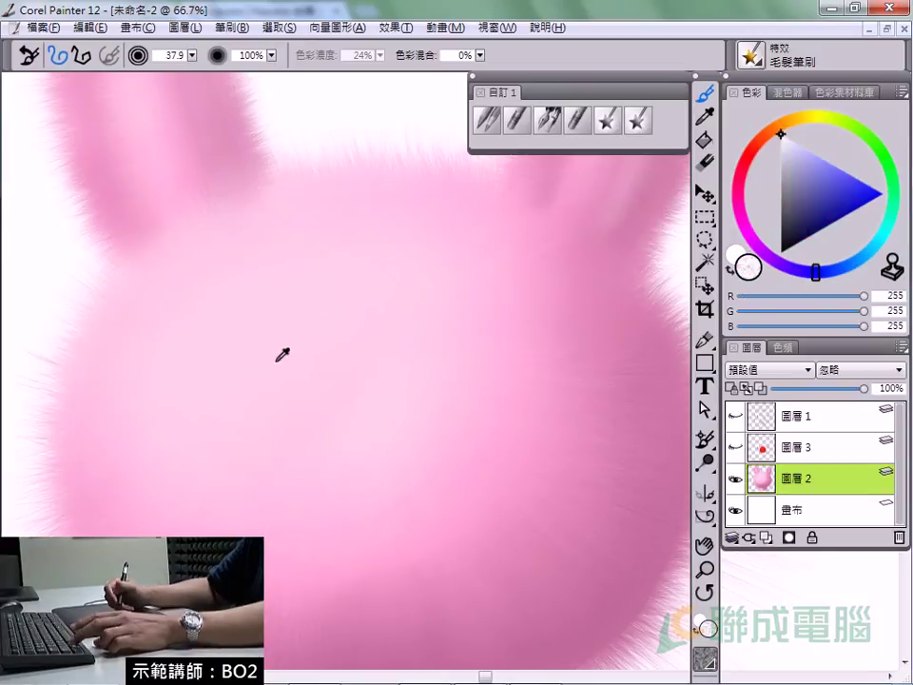
drag(274, 60, 355, 67)
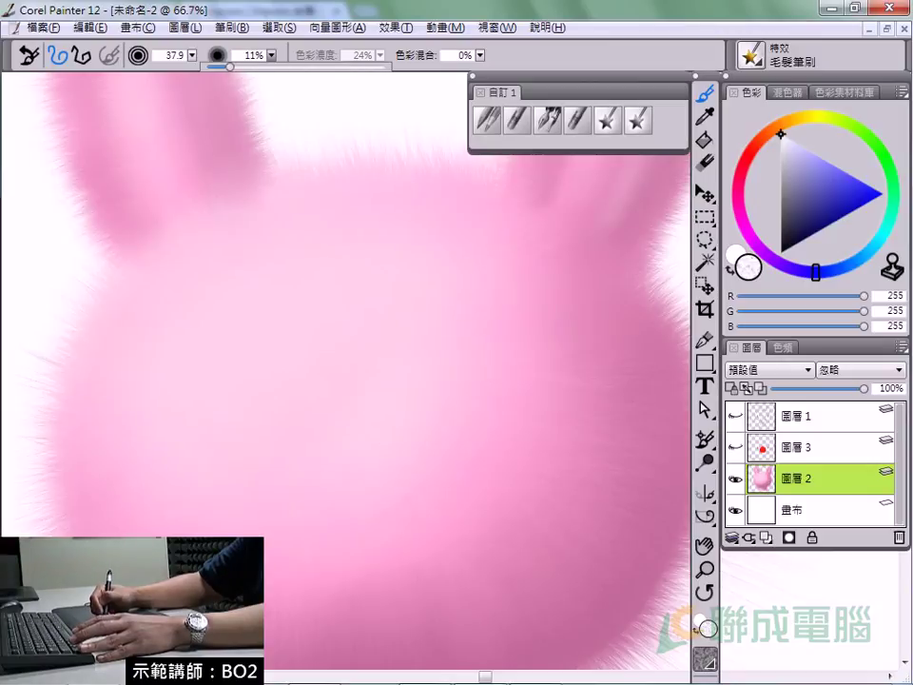
drag(229, 67, 371, 66)
drag(195, 332, 328, 313)
drag(375, 344, 430, 314)
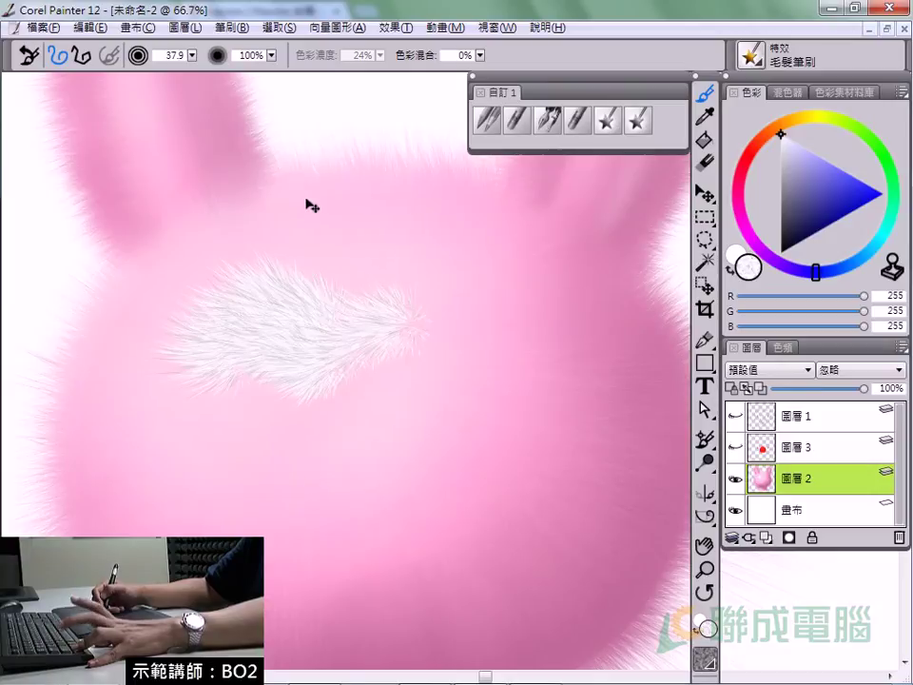
key(ctrl+z)
Set the white hair brush to 8% opacity and size 107.7.
drag(271, 55, 358, 67)
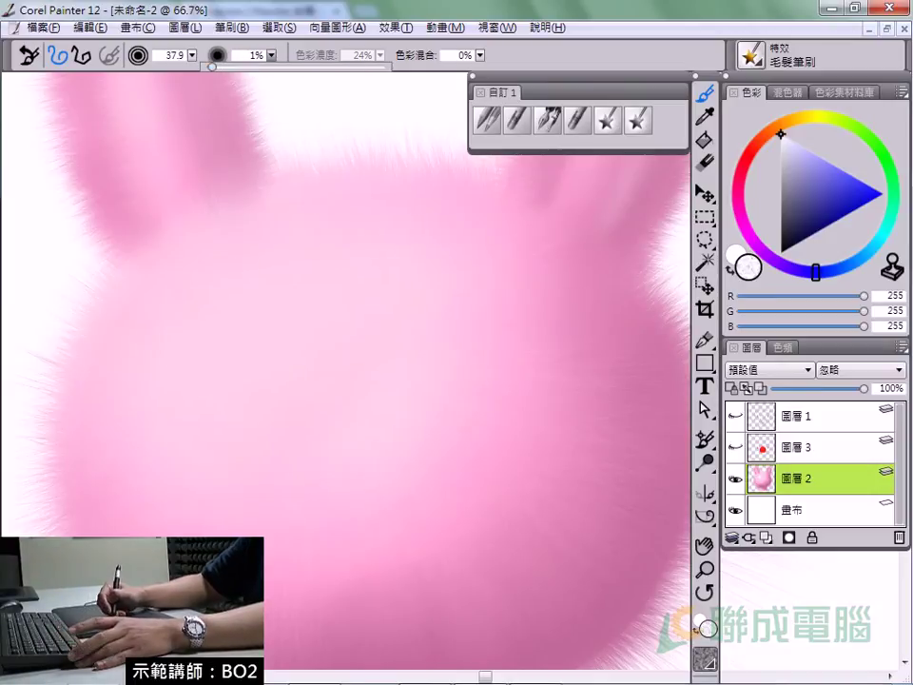
drag(251, 371, 240, 428)
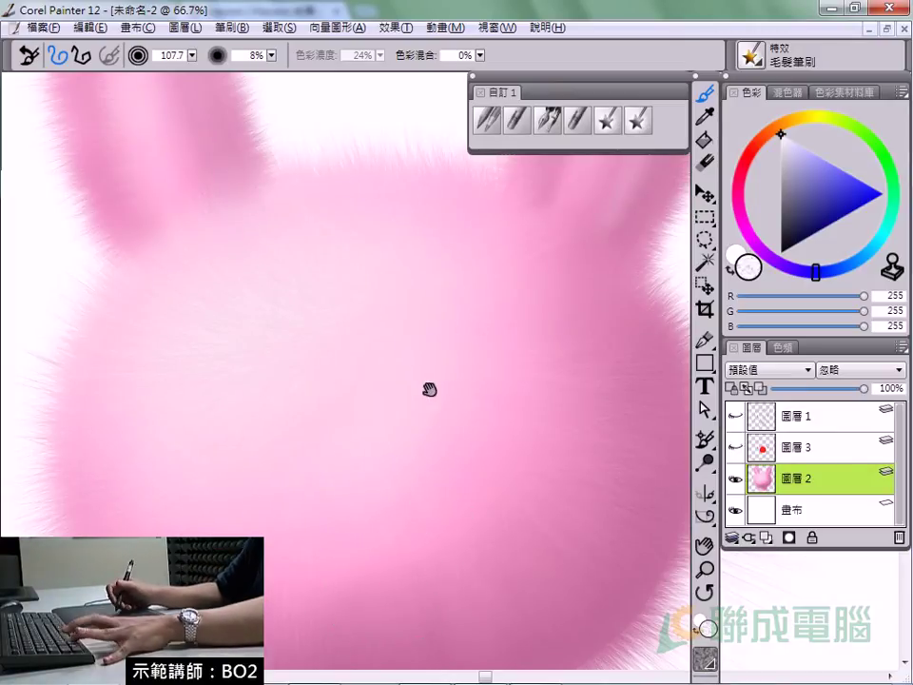
drag(428, 387, 316, 365)
mouse_move(245, 443)
mouse_down()
mouse_move(511, 251)
mouse_move(192, 434)
mouse_up()
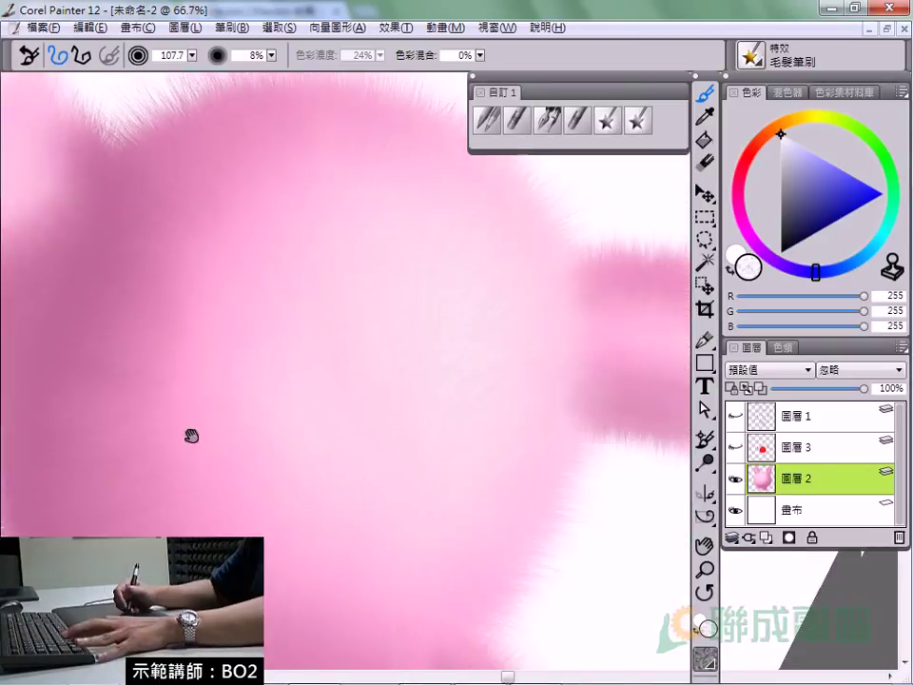
Sample the body's light pink, shrink the brush to about 82, and zoom onto the upper body.
alt+click(264, 306)
key(bracketleft)
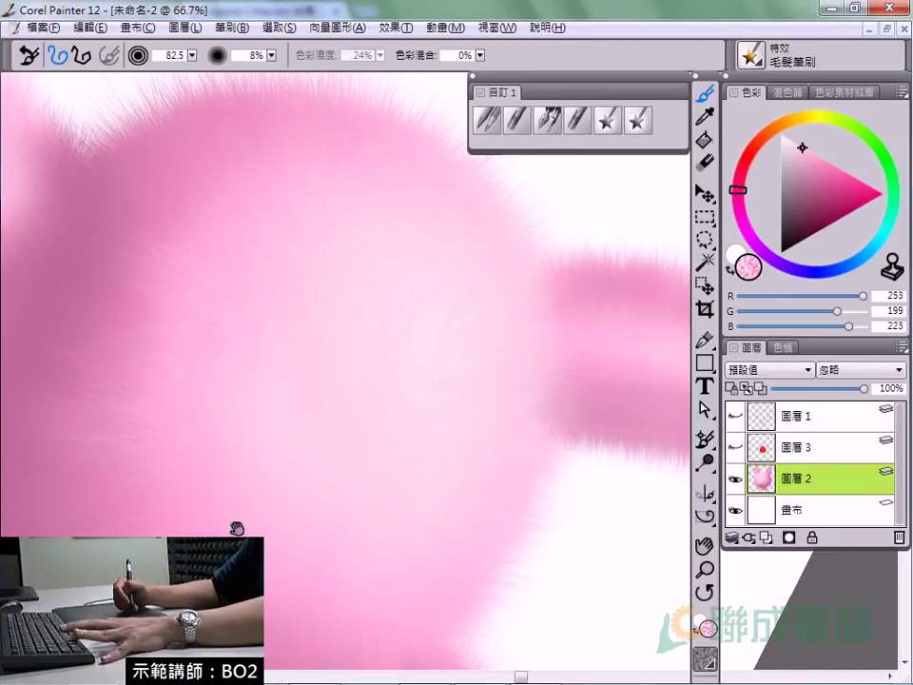
drag(200, 445, 342, 540)
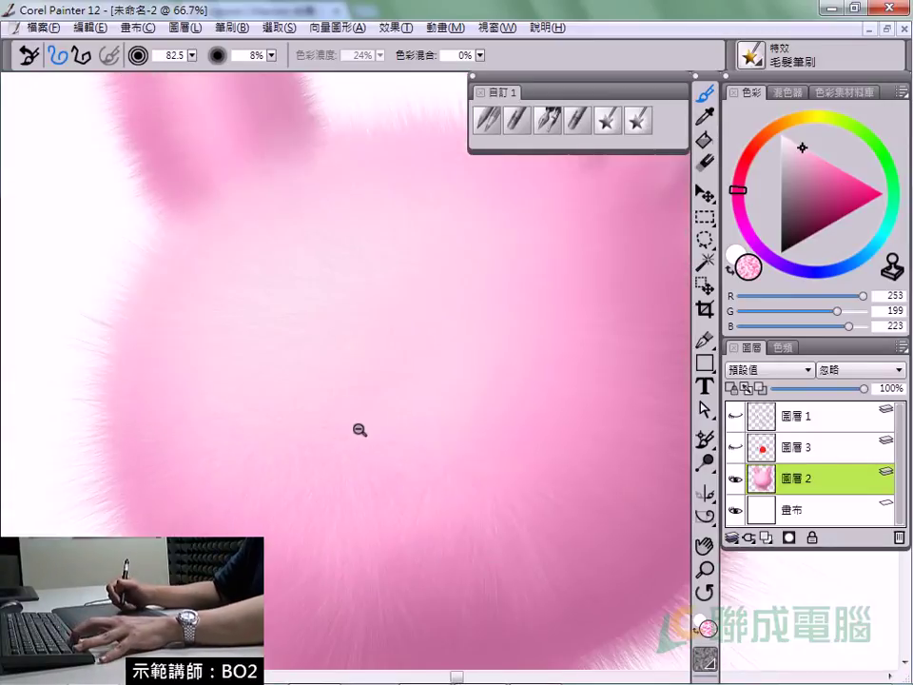
ctrl+alt+click(381, 430)
drag(292, 265, 518, 593)
mouse_move(469, 241)
mouse_down()
mouse_move(260, 353)
mouse_move(279, 436)
mouse_up()
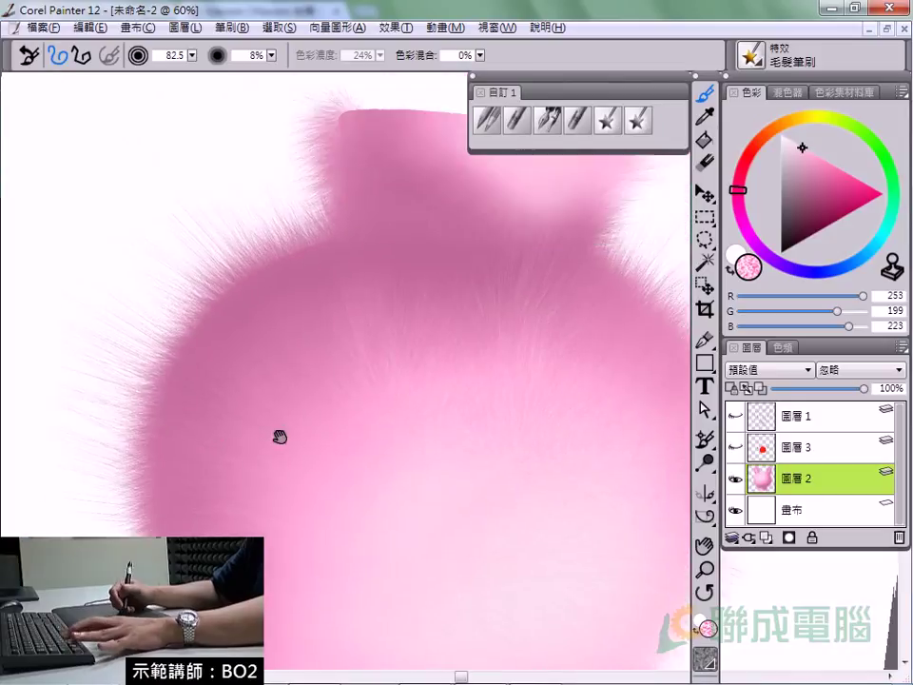
Sample a darker pink (R222 G133 B177) at 5% opacity to shade the lower body and base.
alt+click(312, 341)
drag(271, 55, 221, 66)
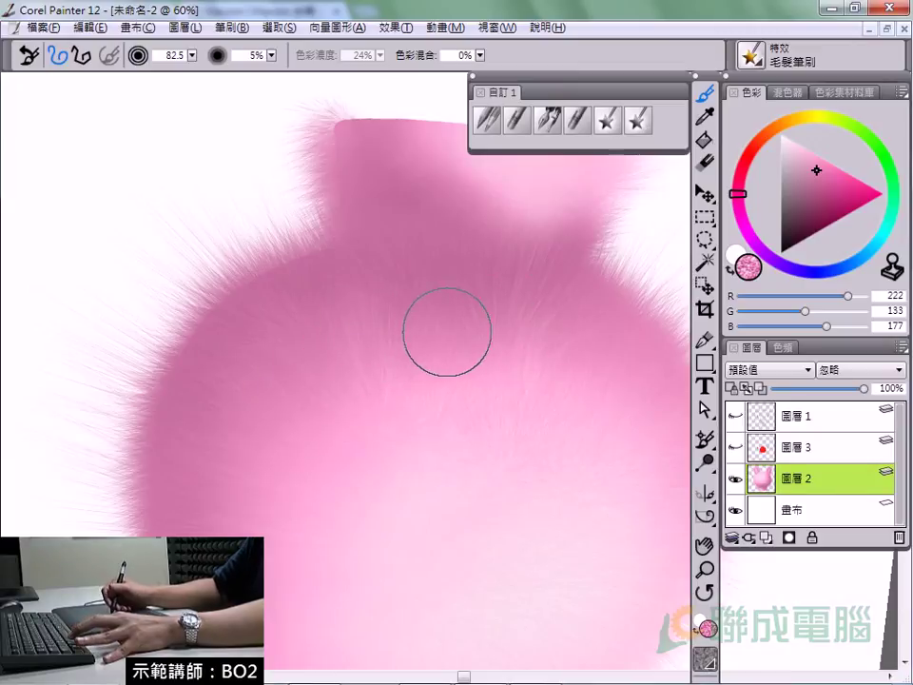
scroll(459, 363, down, 5)
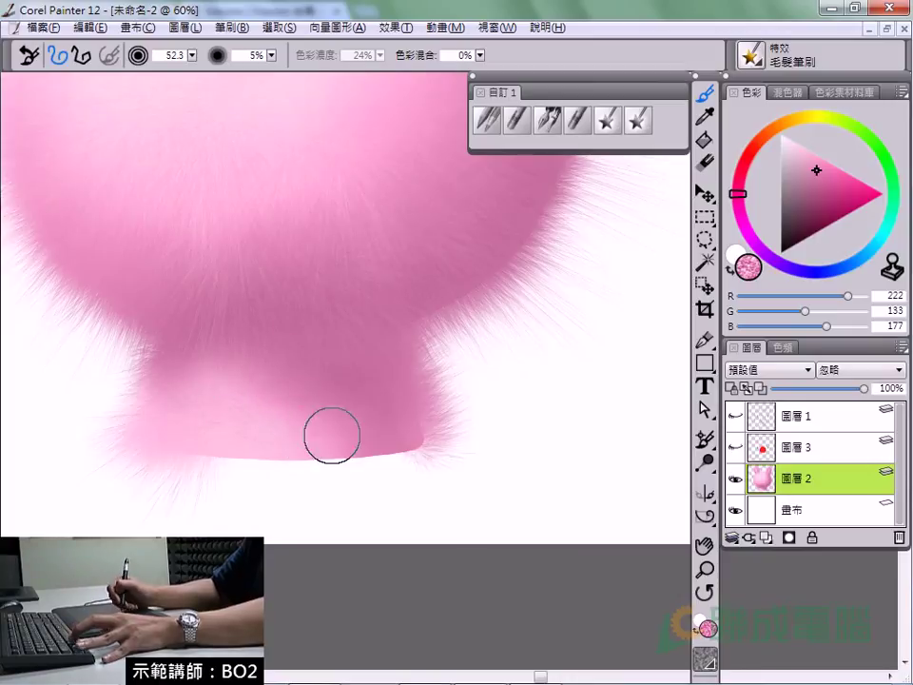
ctrl+alt+click(294, 410)
ctrl+alt+click(326, 414)
drag(326, 413, 364, 472)
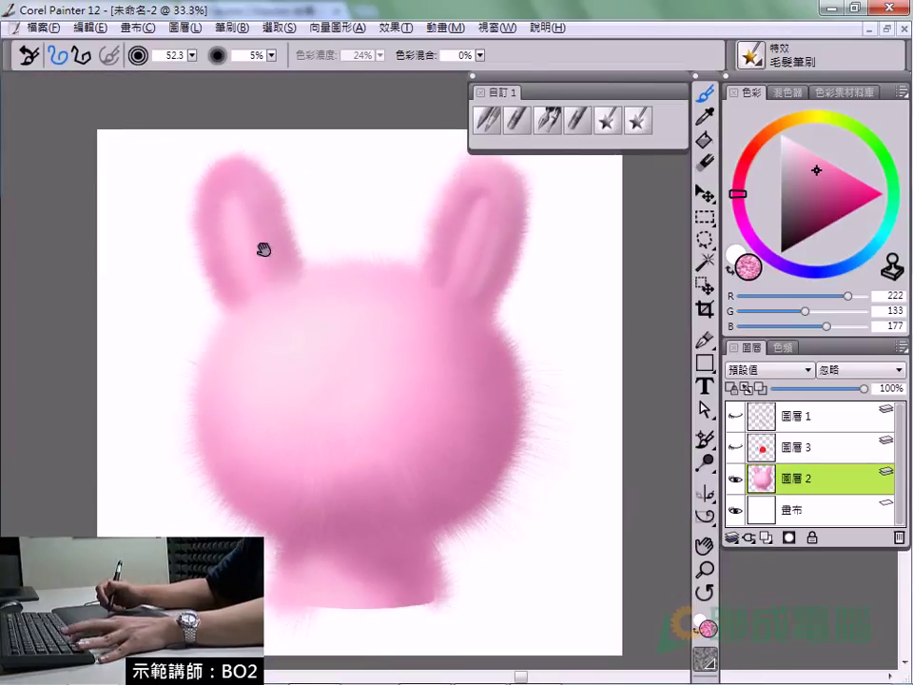
Paint lighter pink inner fur in the left ear with the brush at 21.4.
ctrl+click(234, 280)
alt+click(387, 275)
key(bracketleft)
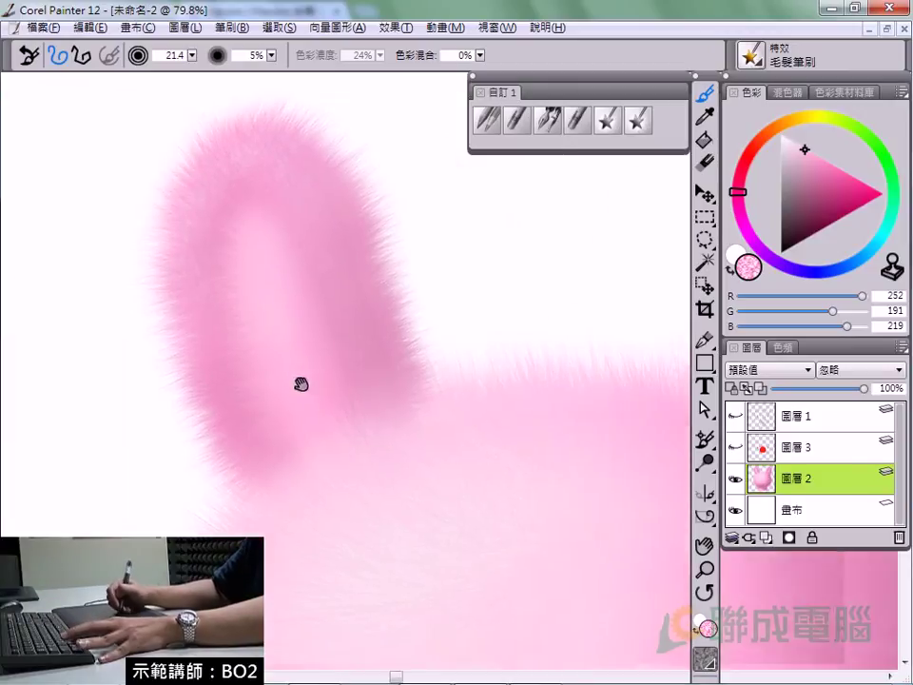
drag(469, 323, 311, 417)
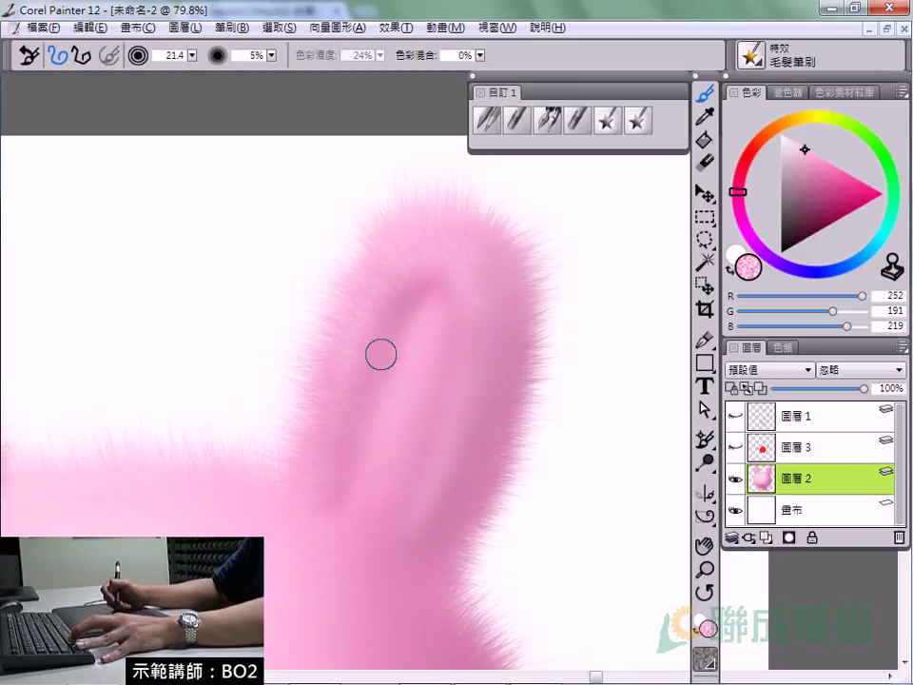
key(ctrl+minus)
drag(417, 430, 446, 310)
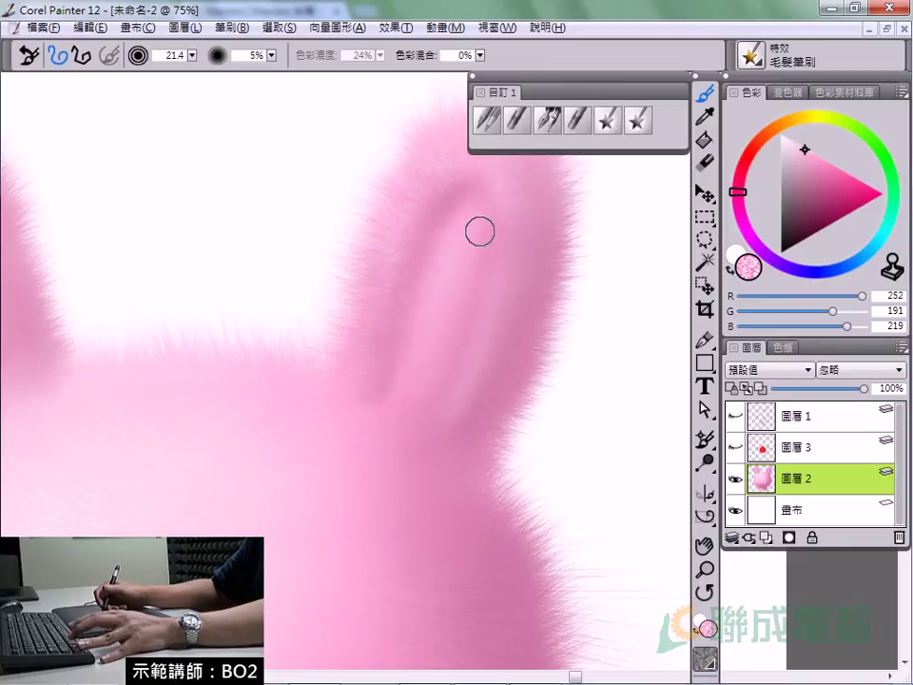
drag(456, 360, 485, 437)
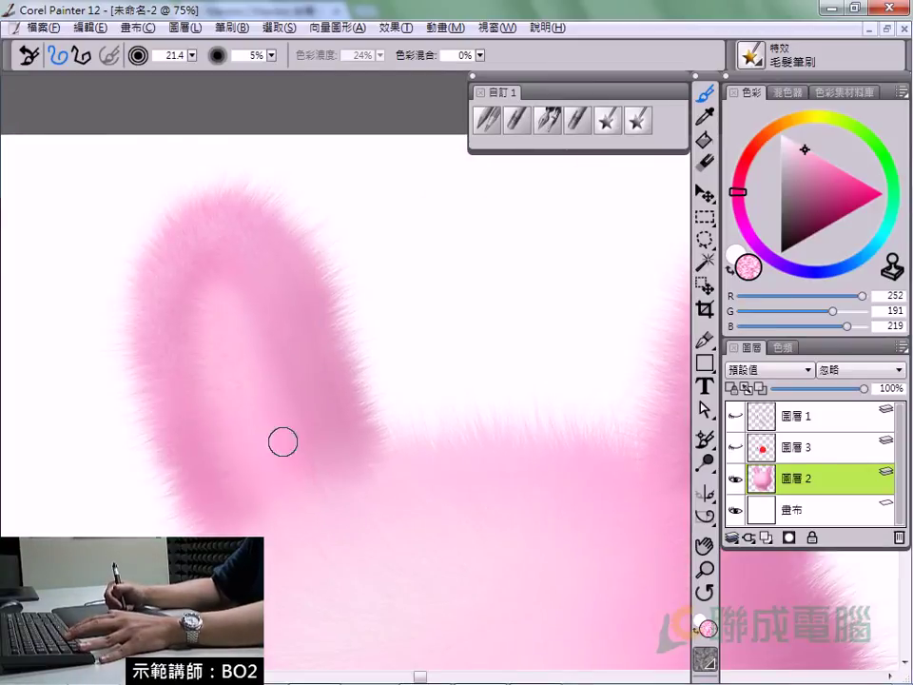
mouse_move(251, 251)
mouse_down()
mouse_move(323, 354)
mouse_move(257, 363)
mouse_up()
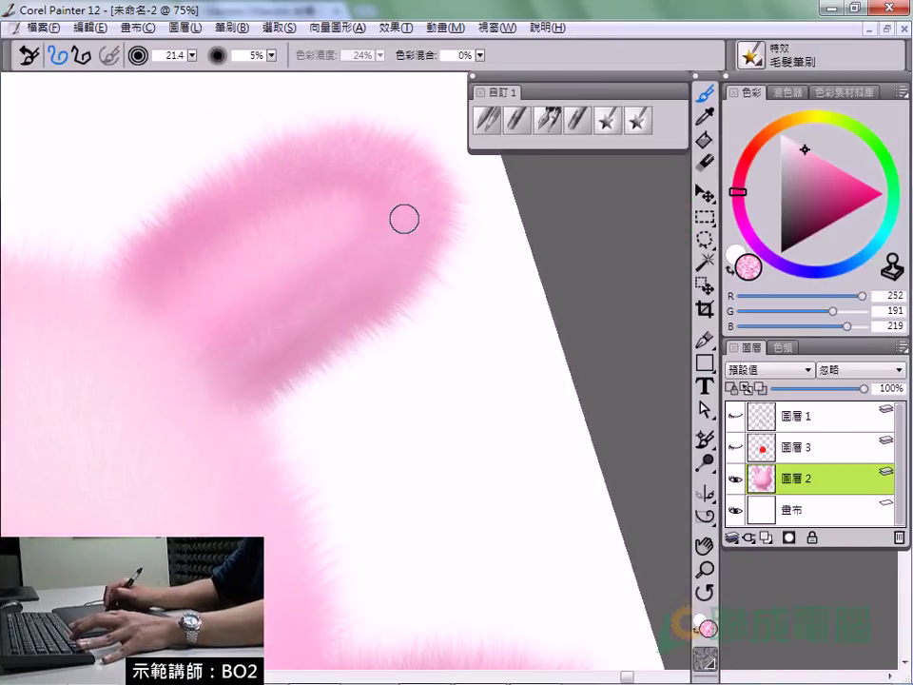
alt+click(343, 312)
ctrl+alt+click(465, 356)
ctrl+alt+click(565, 357)
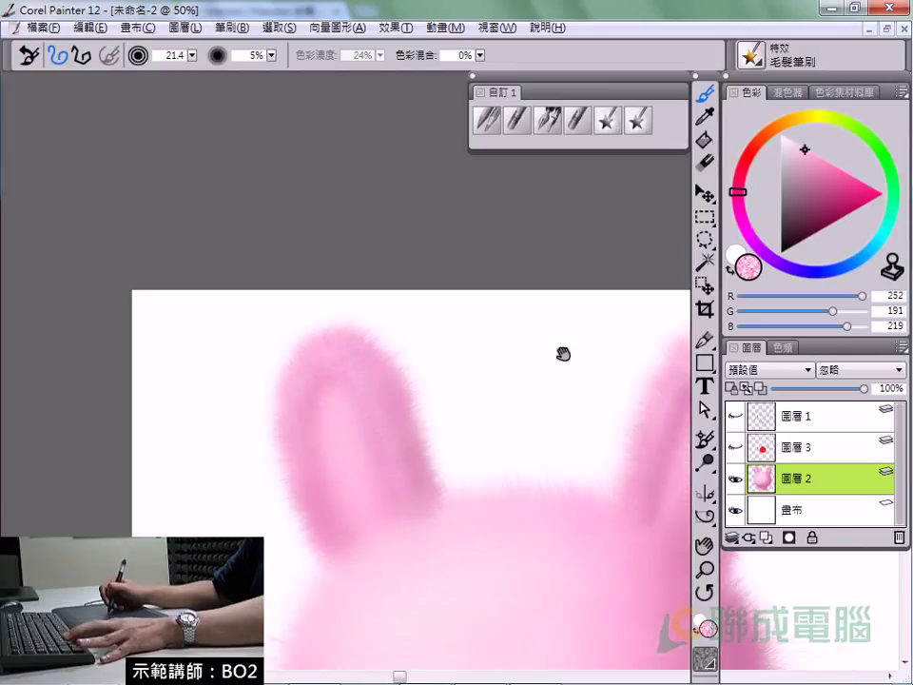
Shade the right ear's edges with a sampled darker pink, brush sized 46.7 then 37.1.
drag(276, 175, 495, 504)
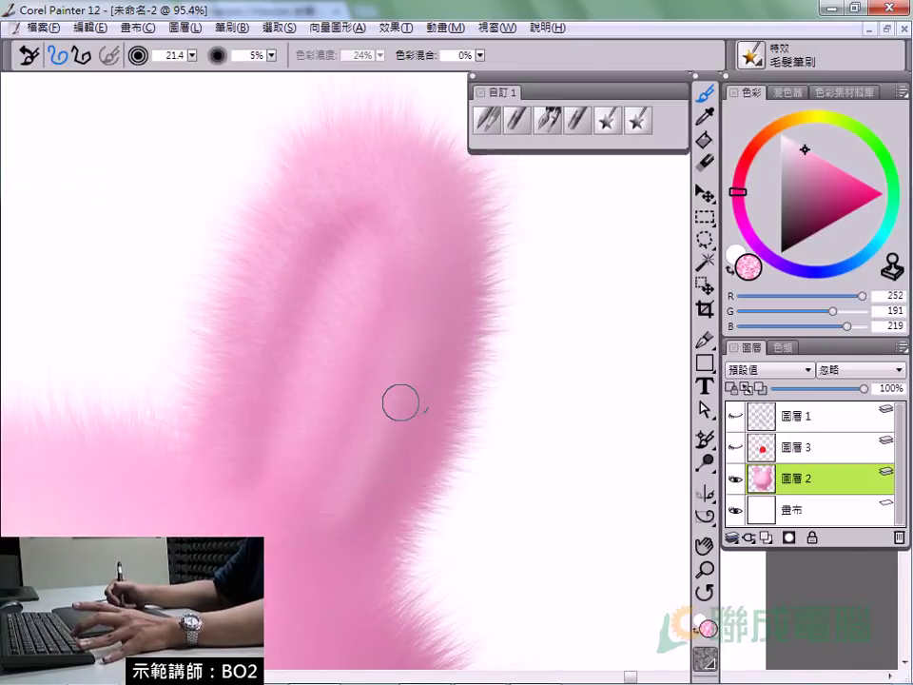
drag(429, 420, 377, 522)
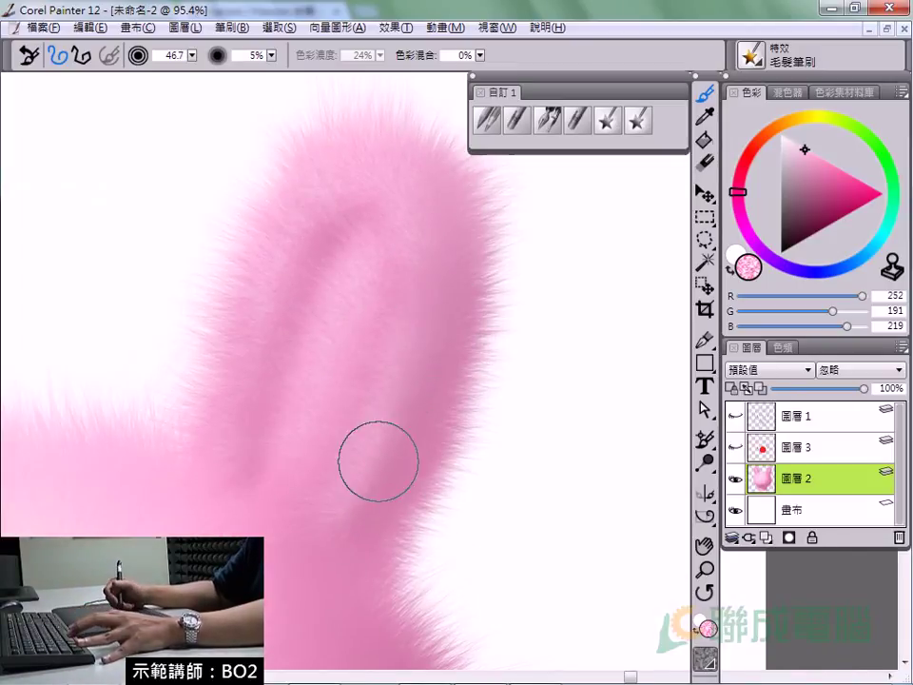
alt+click(414, 458)
alt+click(414, 458)
drag(397, 414, 367, 522)
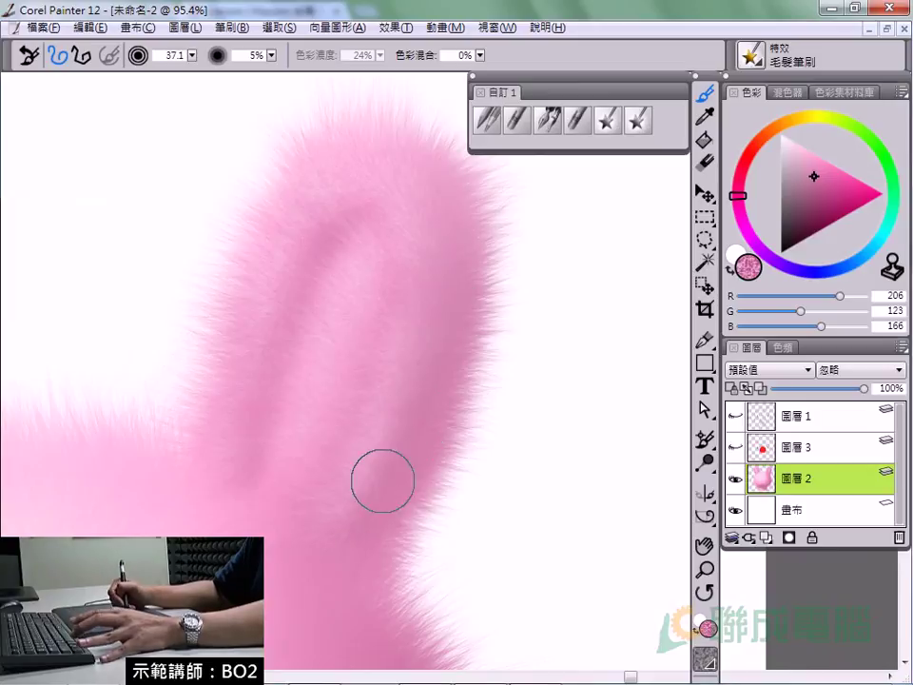
ctrl+alt+click(333, 378)
ctrl+alt+click(336, 382)
drag(418, 330, 541, 340)
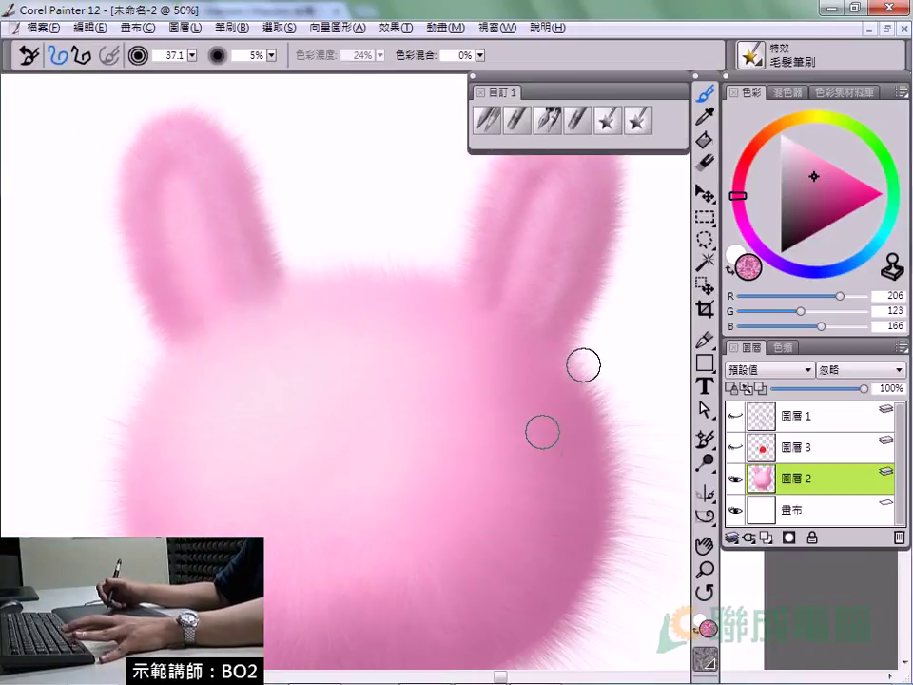
drag(438, 471, 400, 395)
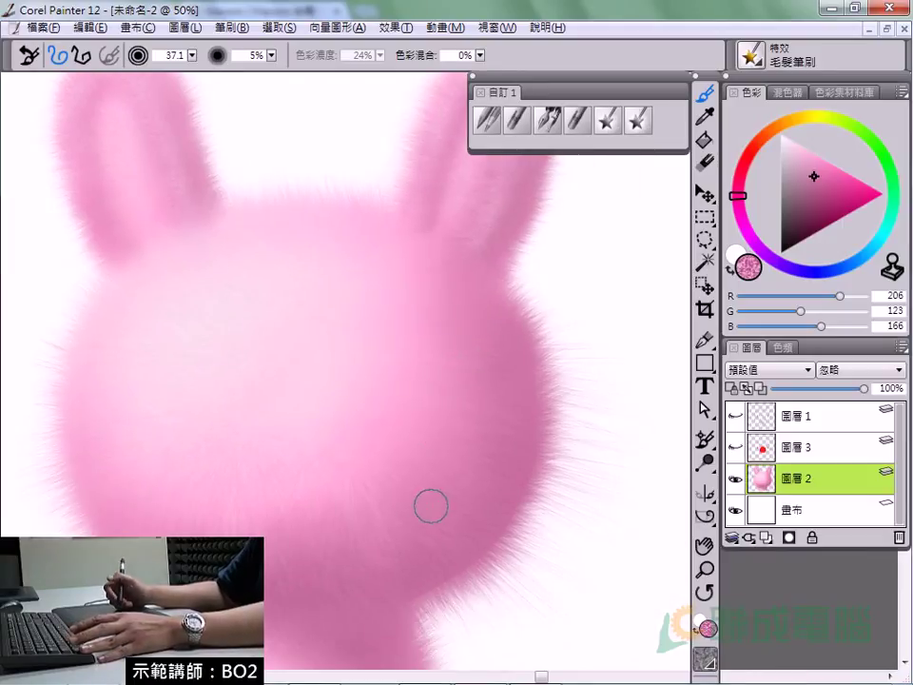
ctrl+click(310, 383)
Load pale pink (R246 G224 B232) at brush size 32.1 for the head and ears.
alt+click(234, 259)
drag(351, 412, 423, 473)
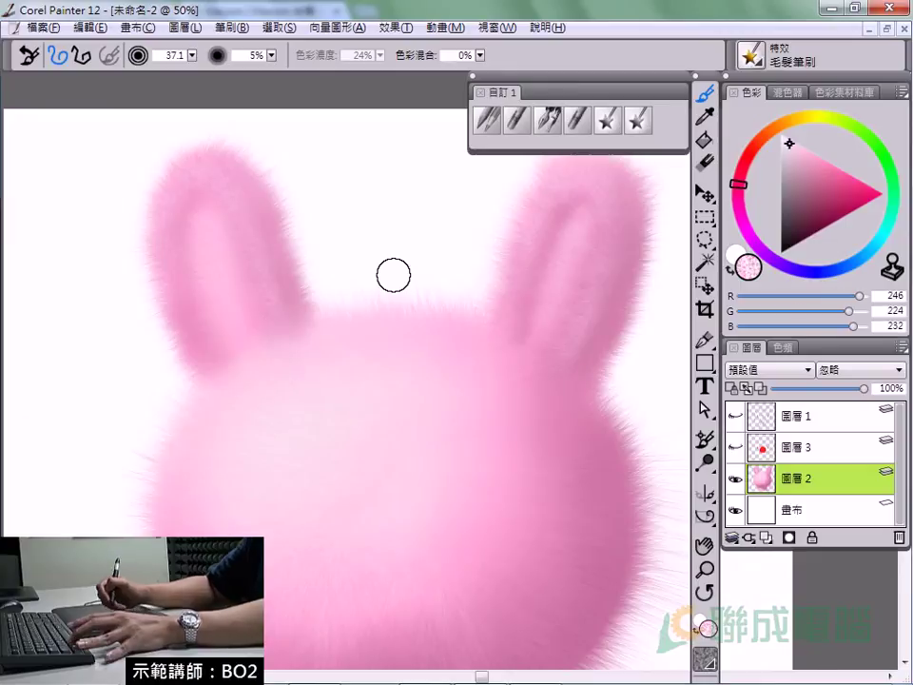
key(bracketright)
key(bracketleft)
key(bracketleft)
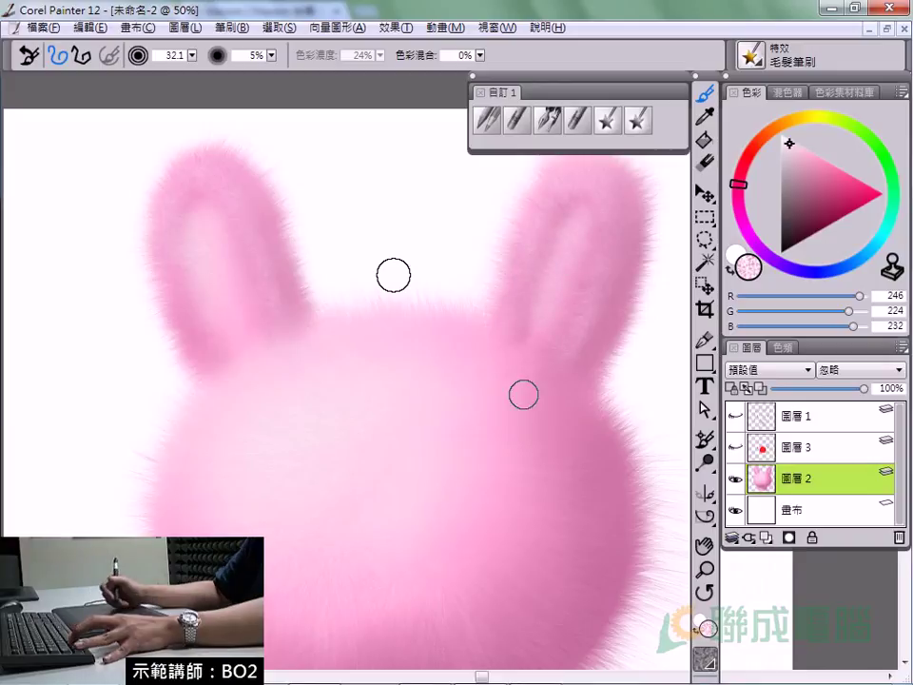
ctrl+alt+click(473, 440)
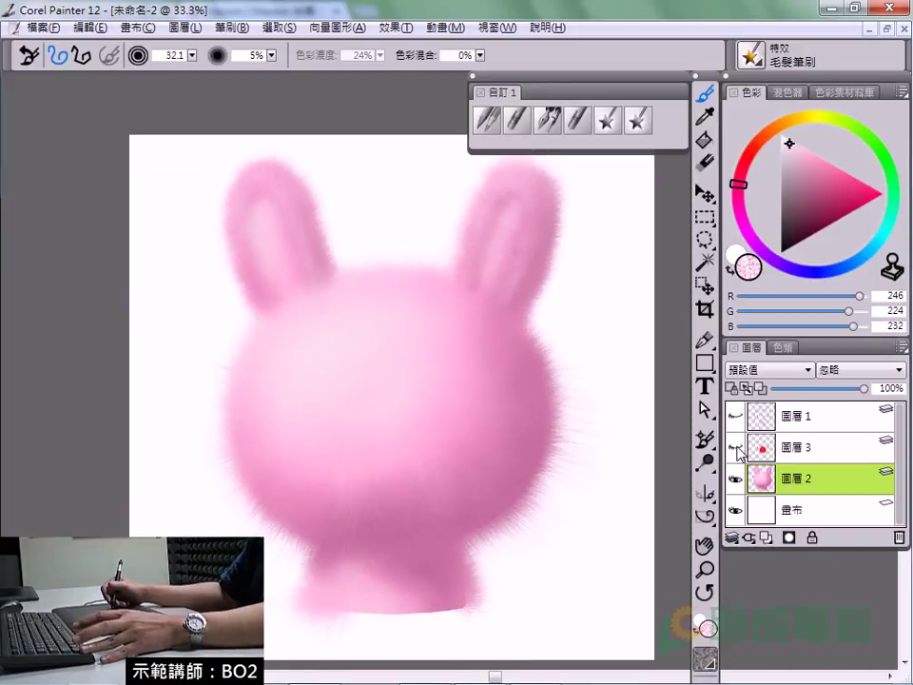
Show and select layer 圖層 3, then zoom in and centre on the red nose.
click(735, 447)
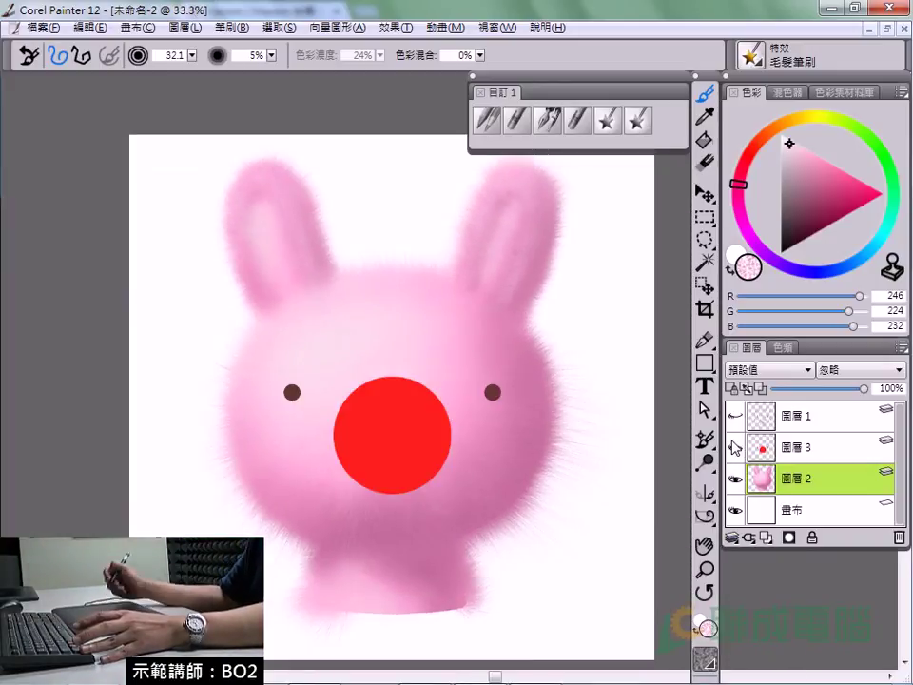
click(770, 448)
click(203, 245)
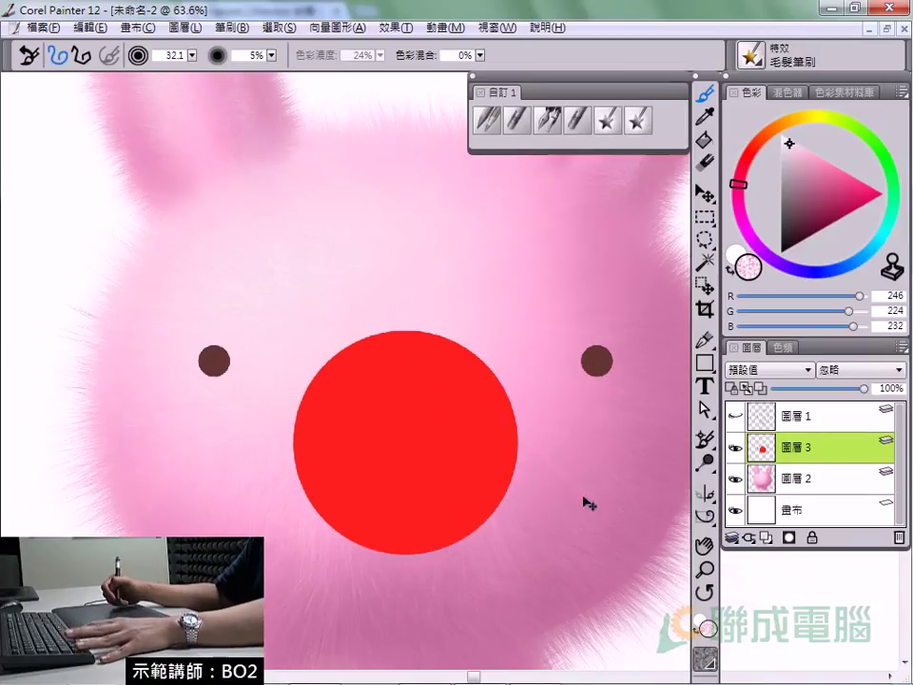
drag(362, 322, 320, 360)
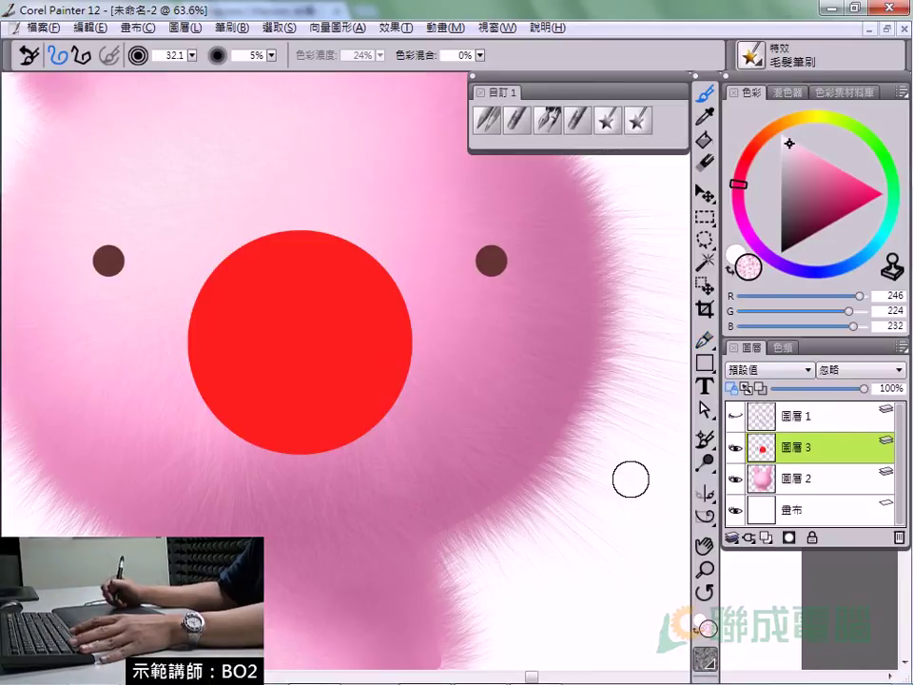
Switch to the Cover Pencil and sample the nose's red.
click(488, 121)
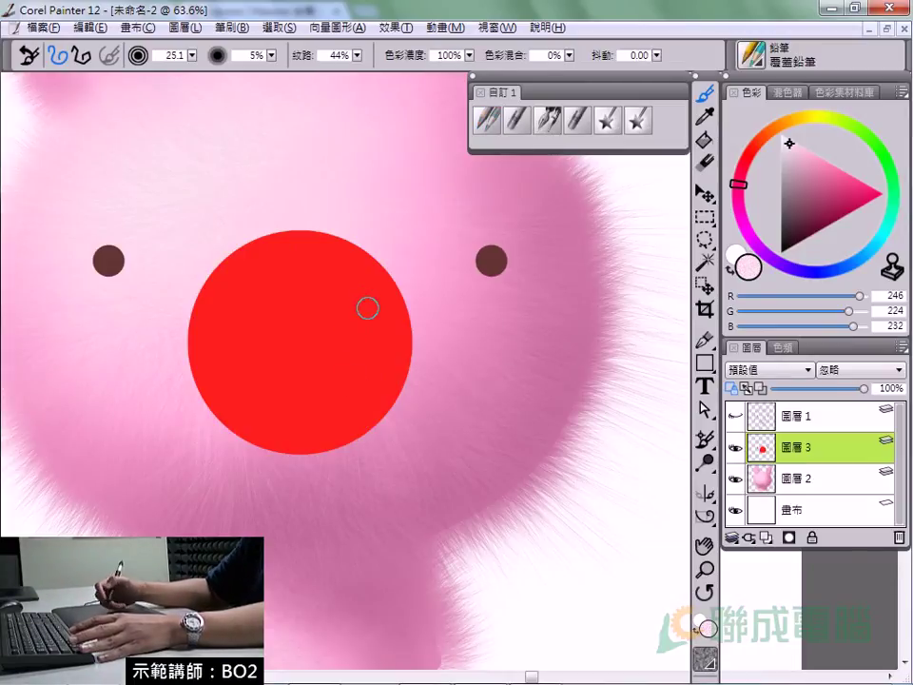
drag(514, 387, 555, 432)
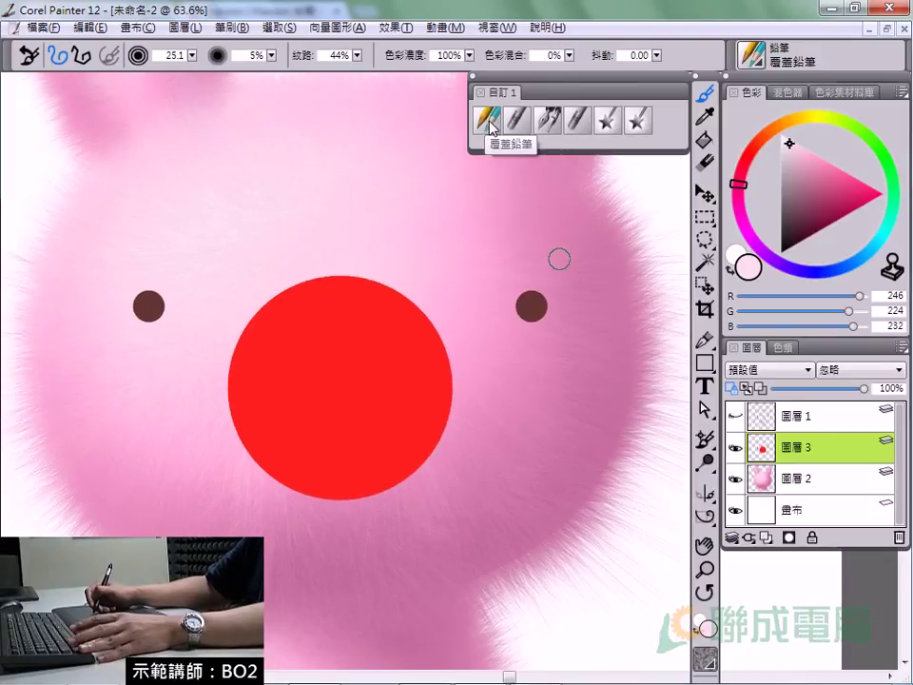
alt+click(323, 370)
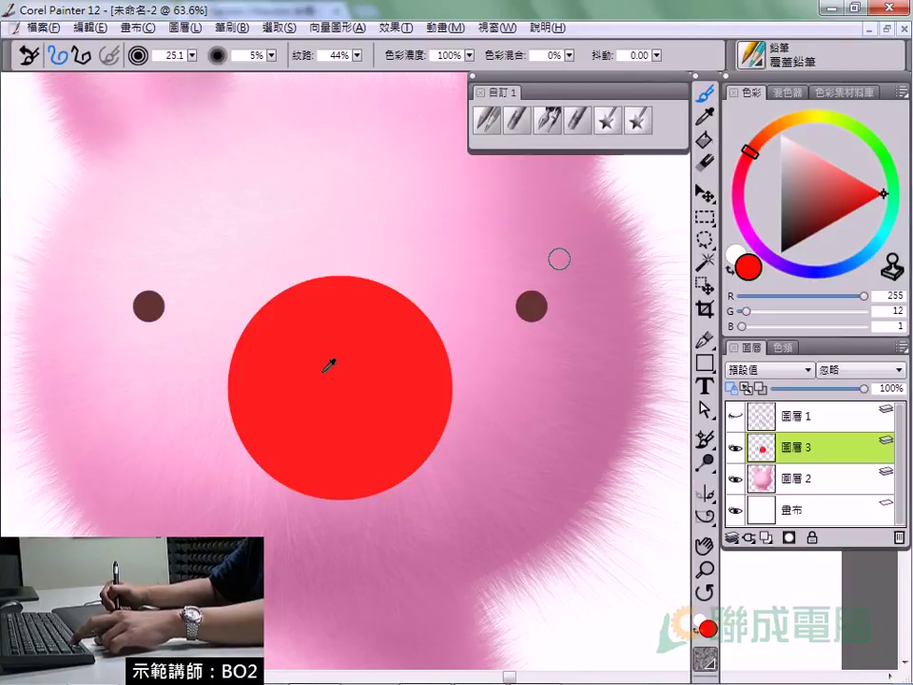
drag(296, 377, 302, 379)
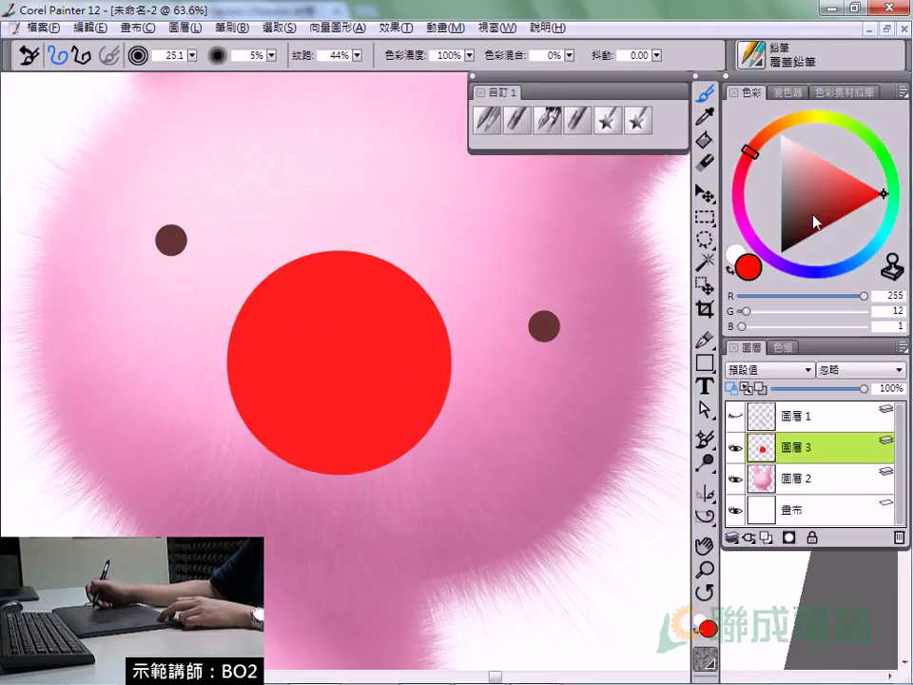
Shade the nose's lower-right side with darker red (R161 G8 B1) at brush size 67.7.
mouse_move(876, 198)
mouse_down()
mouse_move(854, 214)
mouse_move(852, 239)
mouse_up()
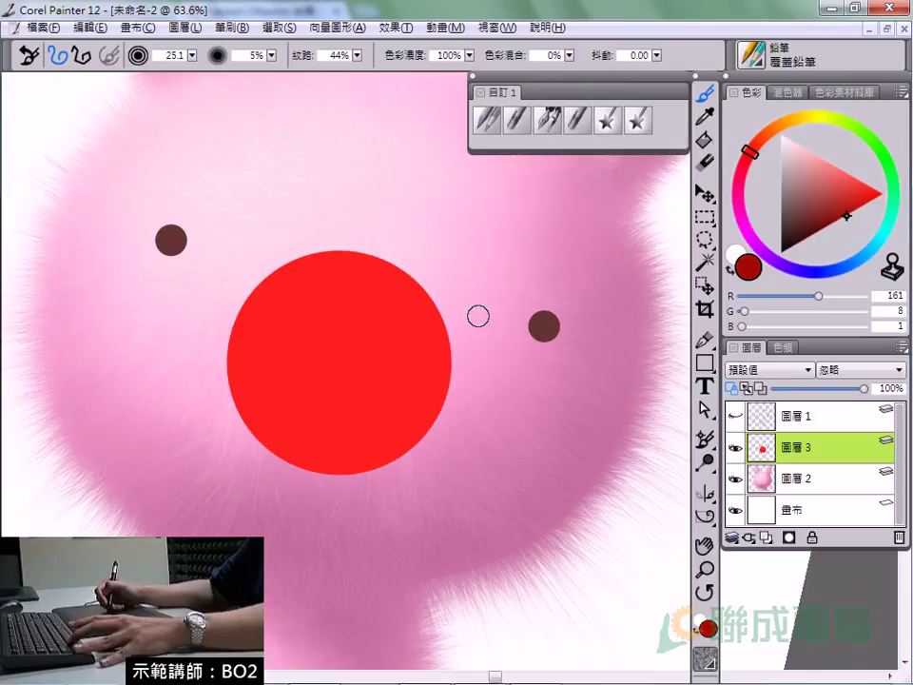
drag(430, 330, 427, 325)
click(453, 373)
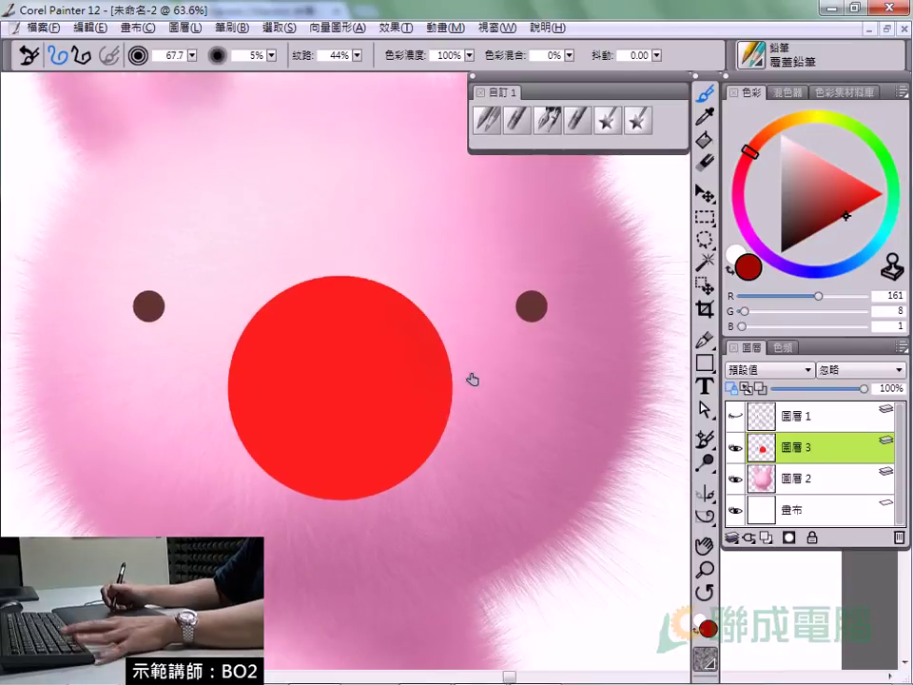
drag(471, 377, 489, 321)
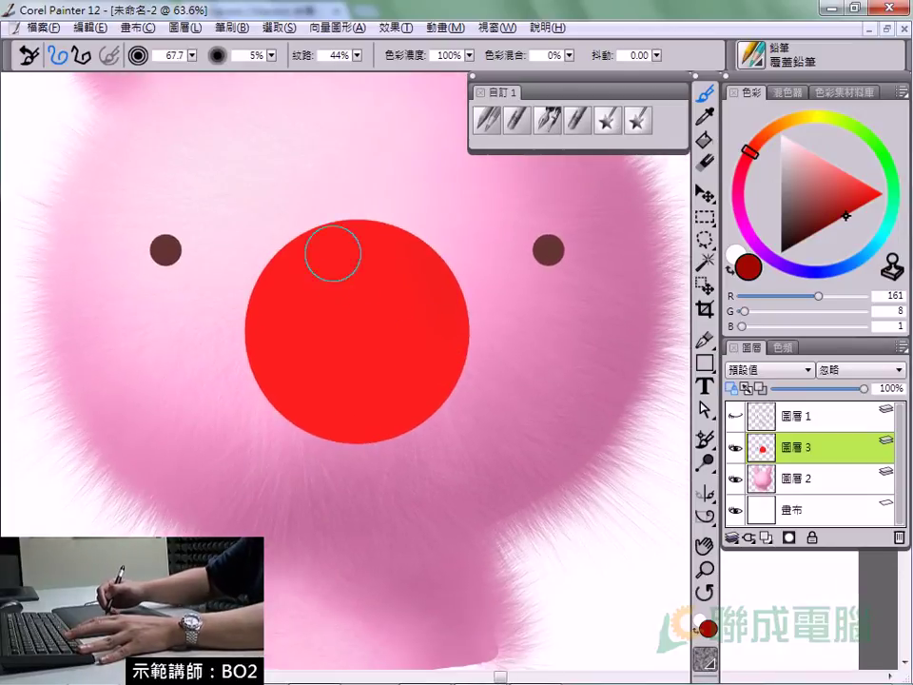
mouse_move(465, 257)
mouse_down()
mouse_move(424, 310)
mouse_move(441, 334)
mouse_move(399, 398)
mouse_up()
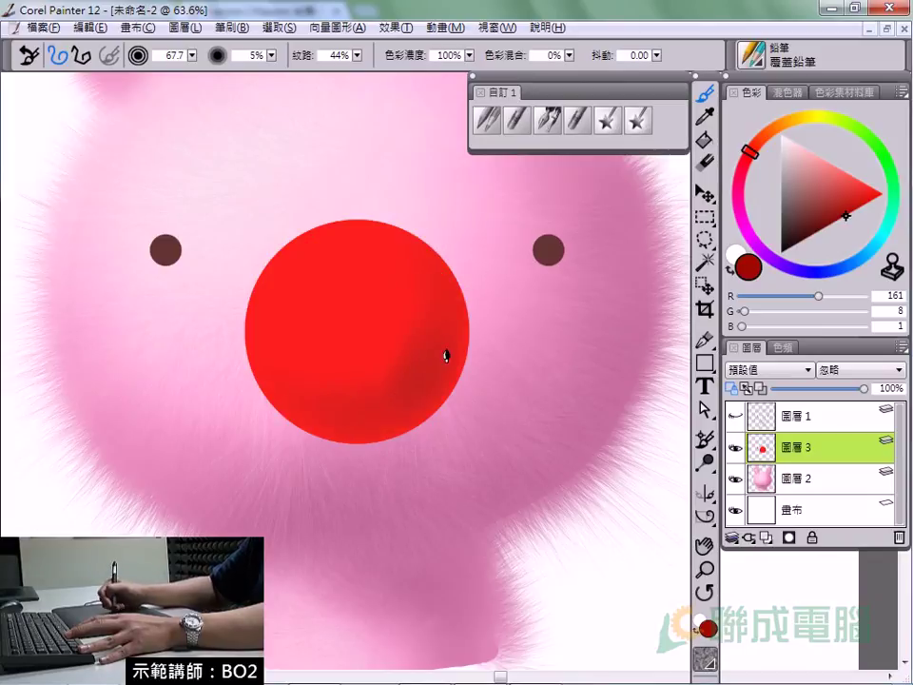